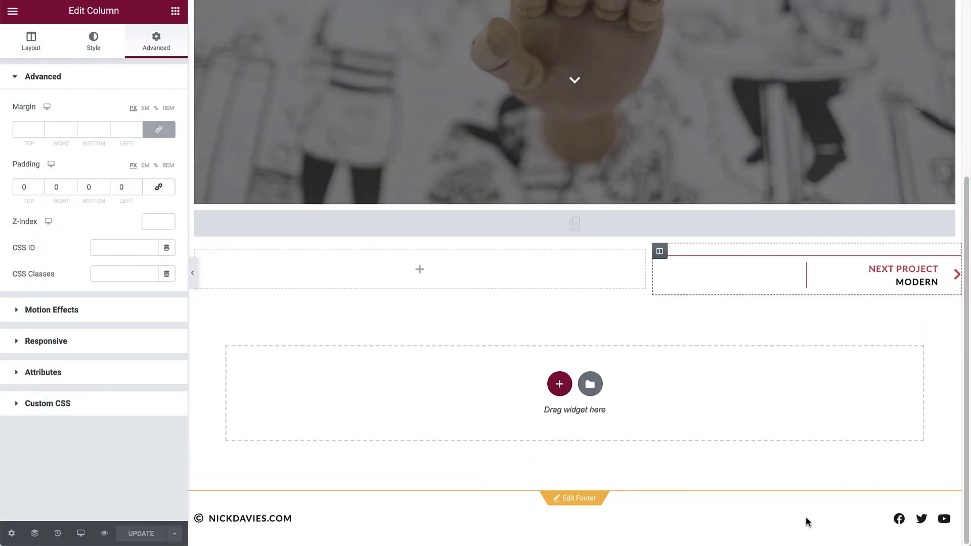
- Exit the Elementor page builder back to the WordPress dashboard
{"action": "left_click", "coordinate": [12, 11]}
{"action": "left_click", "coordinate": [90, 229]}
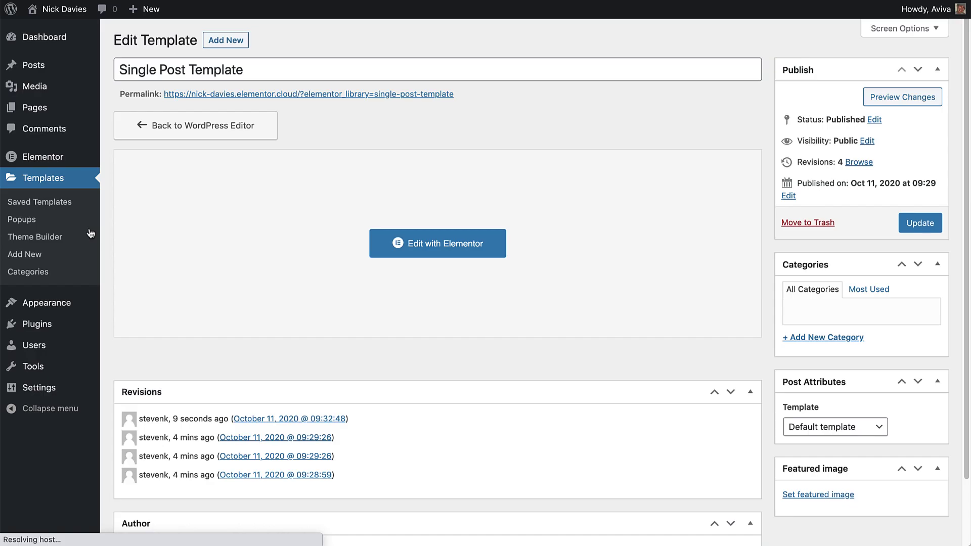
- Open the Illusion post for editing from the All Posts list
{"action": "left_click", "coordinate": [35, 67]}
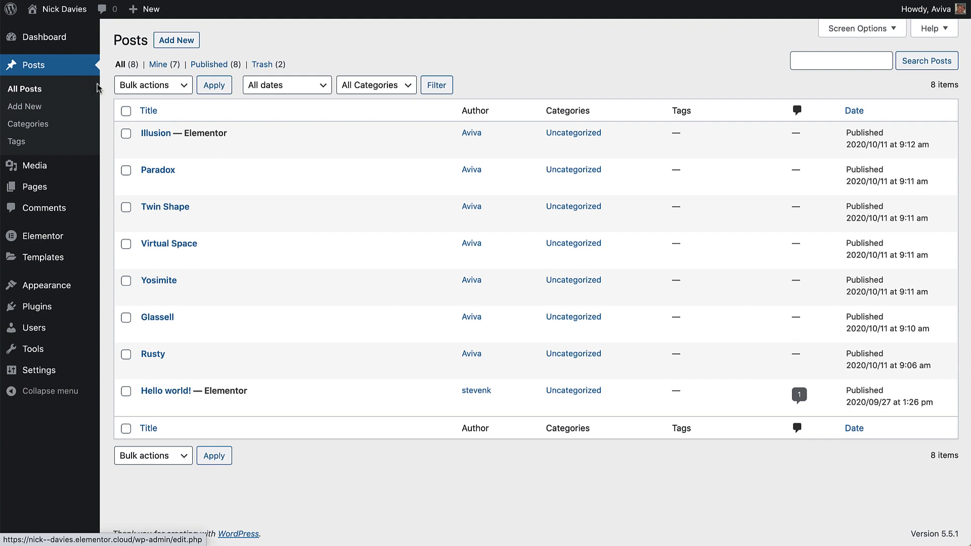
{"action": "mouse_move", "coordinate": [149, 151]}
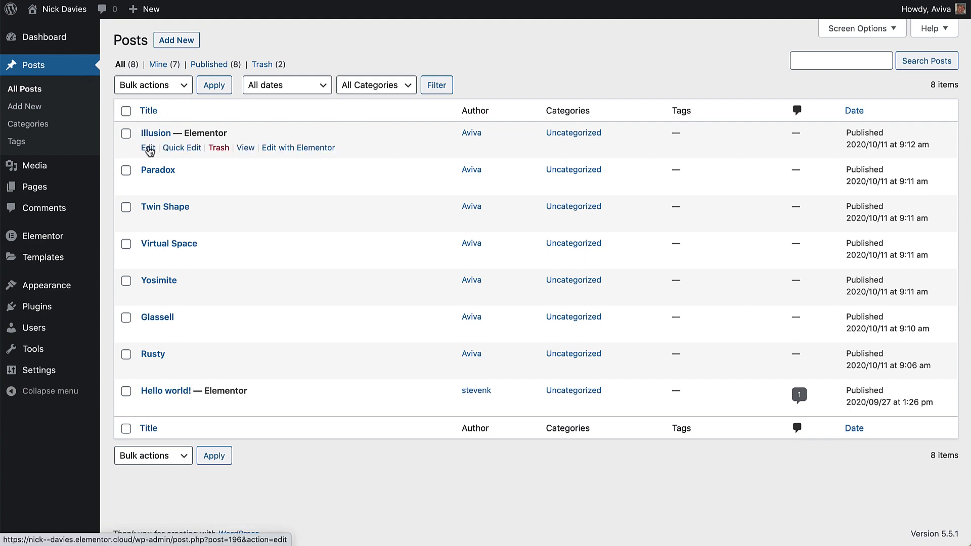
{"action": "left_click", "coordinate": [150, 150]}
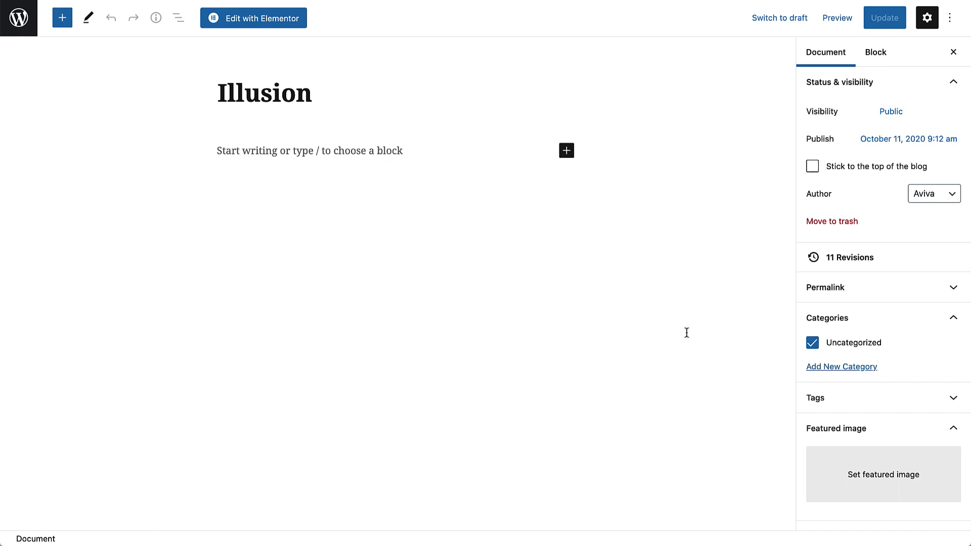
- Create a 3D Design category for Illusion and remove it from Uncategorized
{"action": "left_click", "coordinate": [820, 369]}
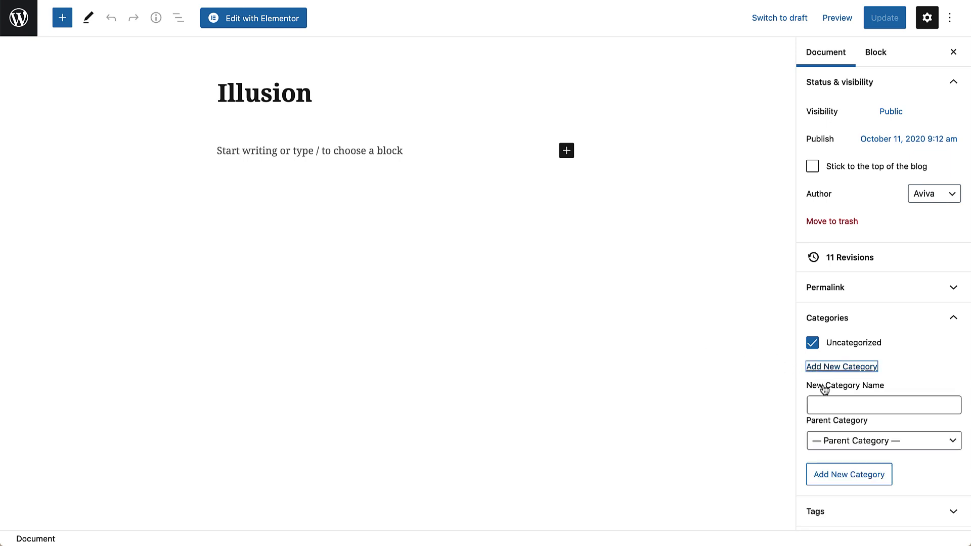
{"action": "left_click", "coordinate": [827, 406]}
{"action": "type", "text": "3D Design"}
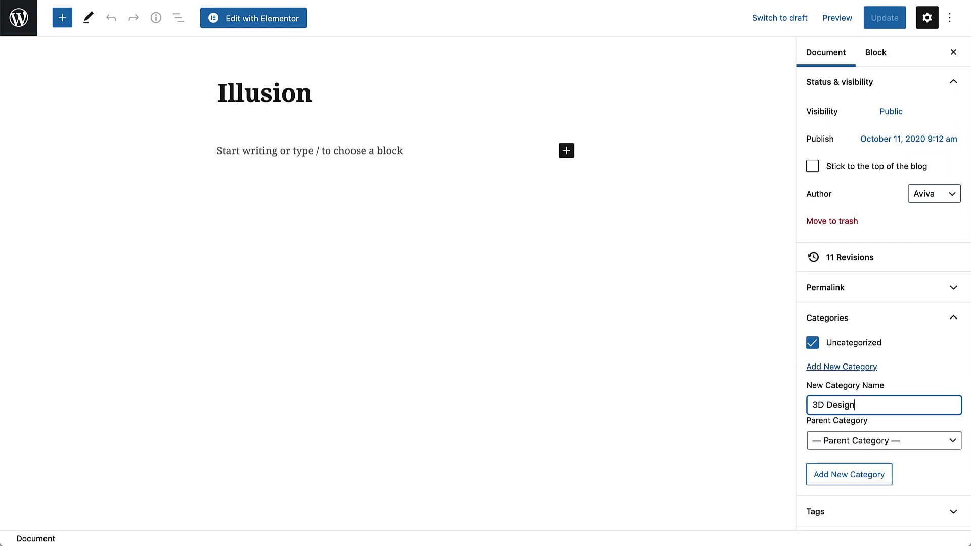
{"action": "left_click", "coordinate": [851, 475]}
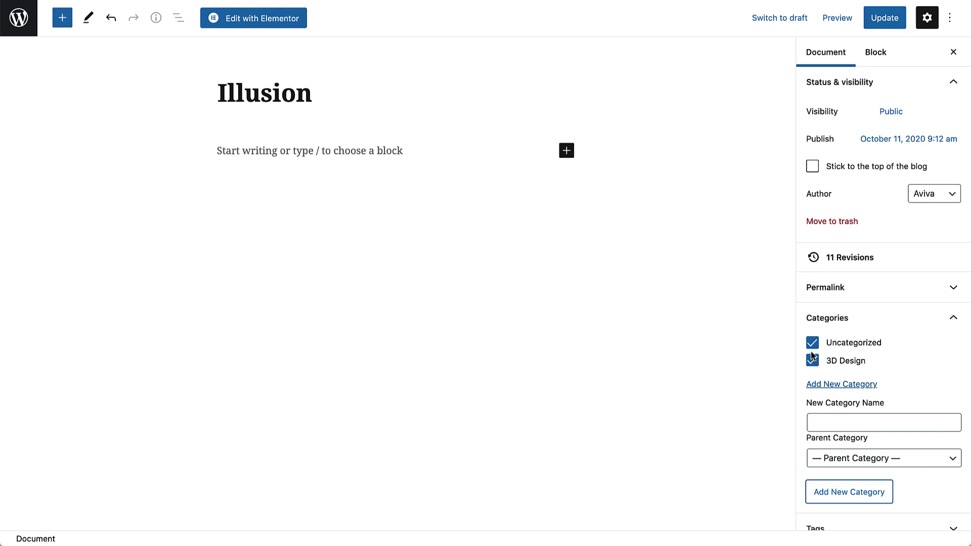
{"action": "left_click", "coordinate": [813, 348]}
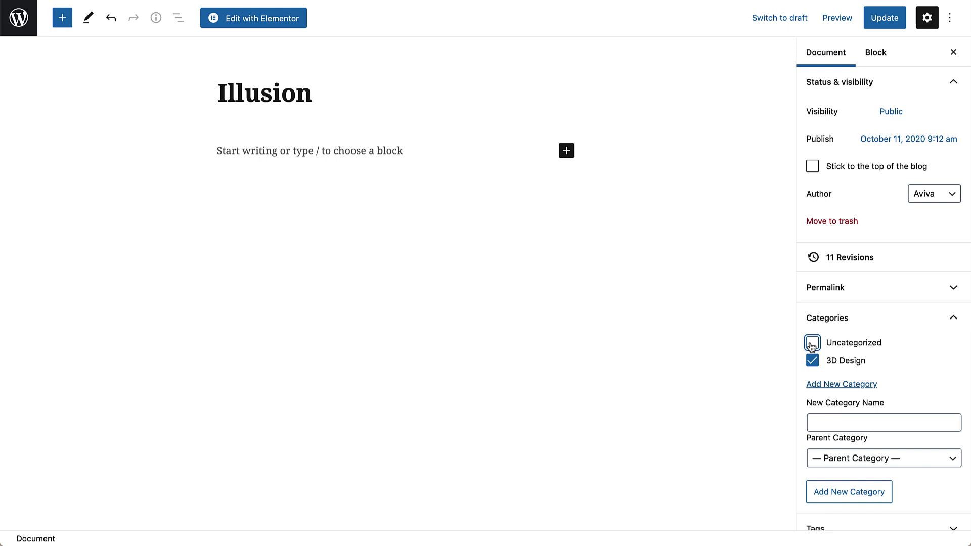
{"action": "scroll", "coordinate": [812, 348], "scroll_direction": "down", "scroll_amount": 5}
{"action": "scroll", "coordinate": [812, 348], "scroll_direction": "down", "scroll_amount": 3}
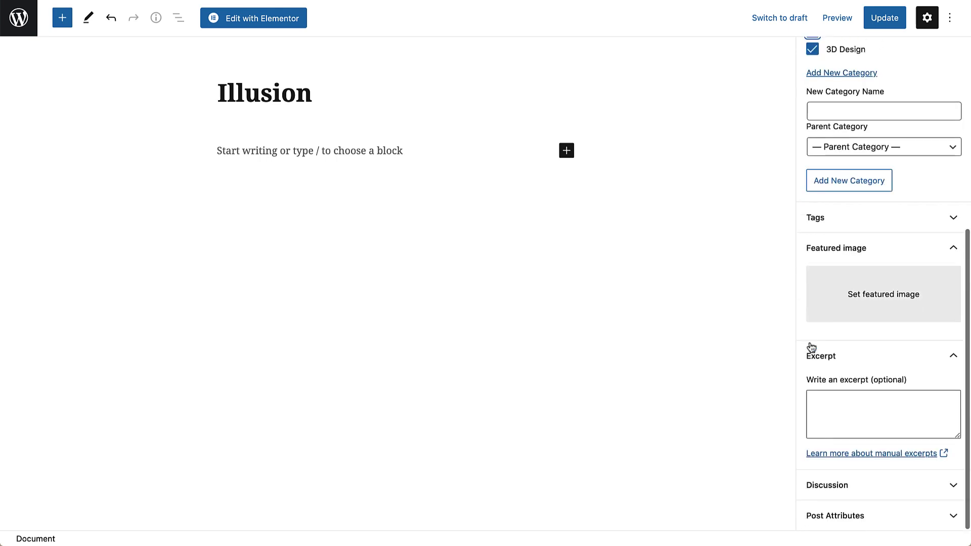
- Set the dark night-city image from the Media Library as Illusion's featured image
{"action": "left_click", "coordinate": [868, 292]}
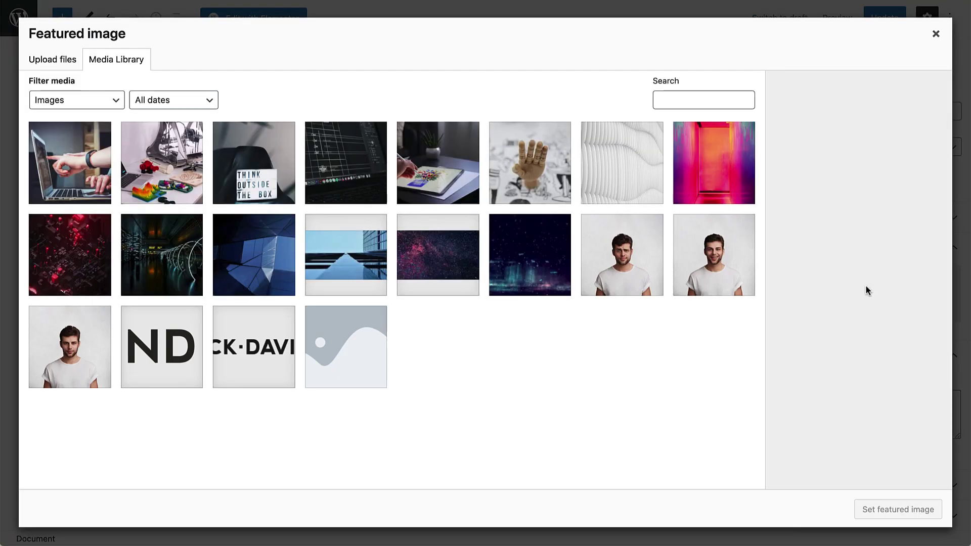
{"action": "left_click", "coordinate": [533, 246]}
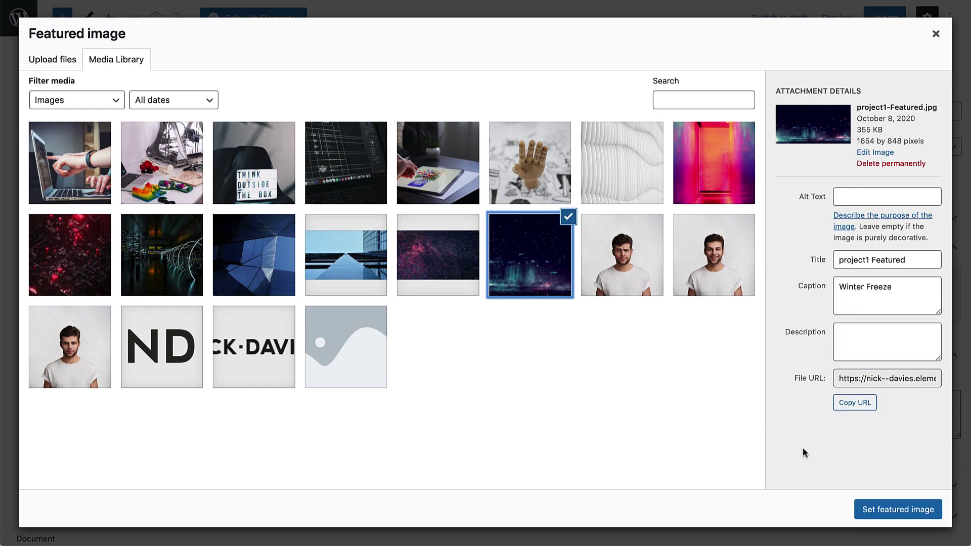
{"action": "left_click", "coordinate": [885, 510]}
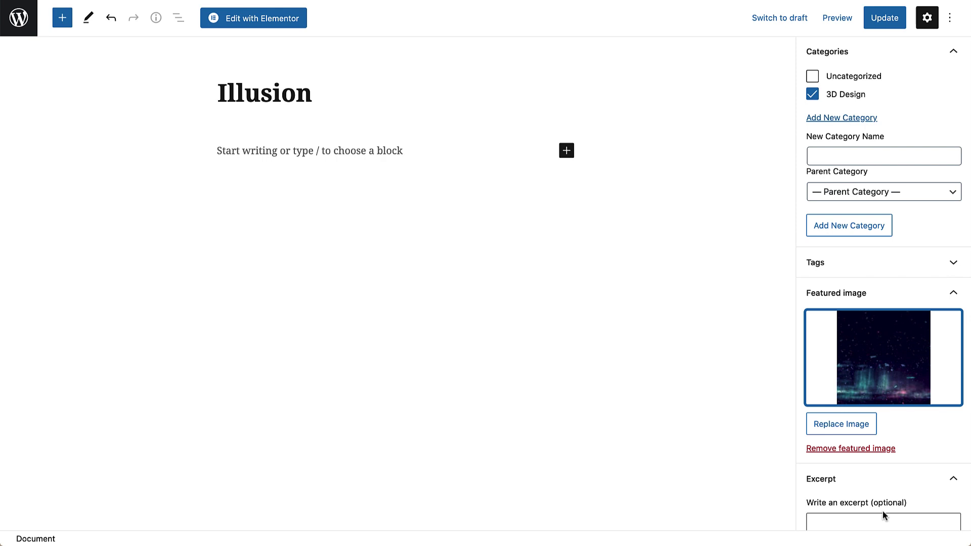
{"action": "scroll", "coordinate": [883, 511], "scroll_direction": "down", "scroll_amount": 1}
{"action": "scroll", "coordinate": [882, 511], "scroll_direction": "down", "scroll_amount": 3}
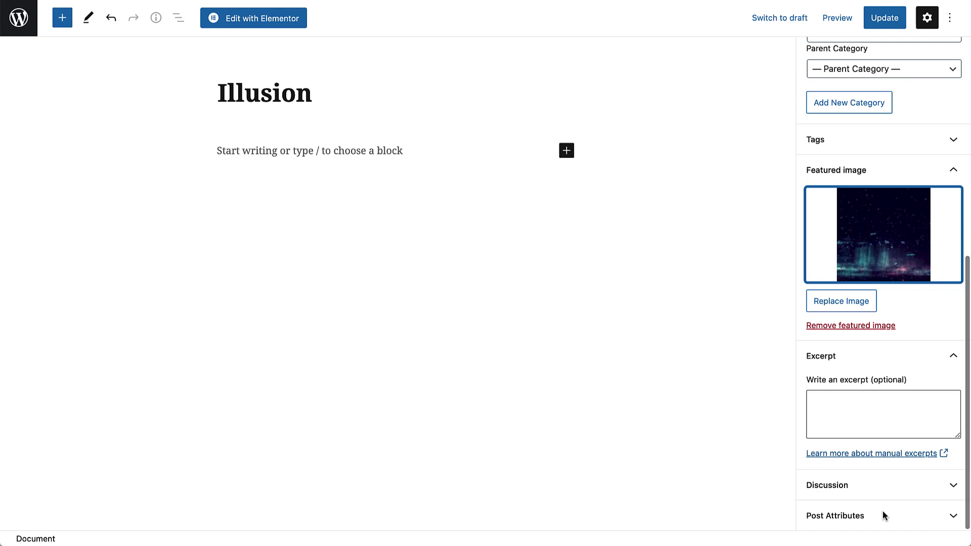
- Write the excerpt describing Illusion as the latest project with the role 3D Designer
{"action": "left_click", "coordinate": [942, 429]}
{"action": "type", "text": "Illusion is the latest project I worked on. I undertook the role of 3D Designer."}
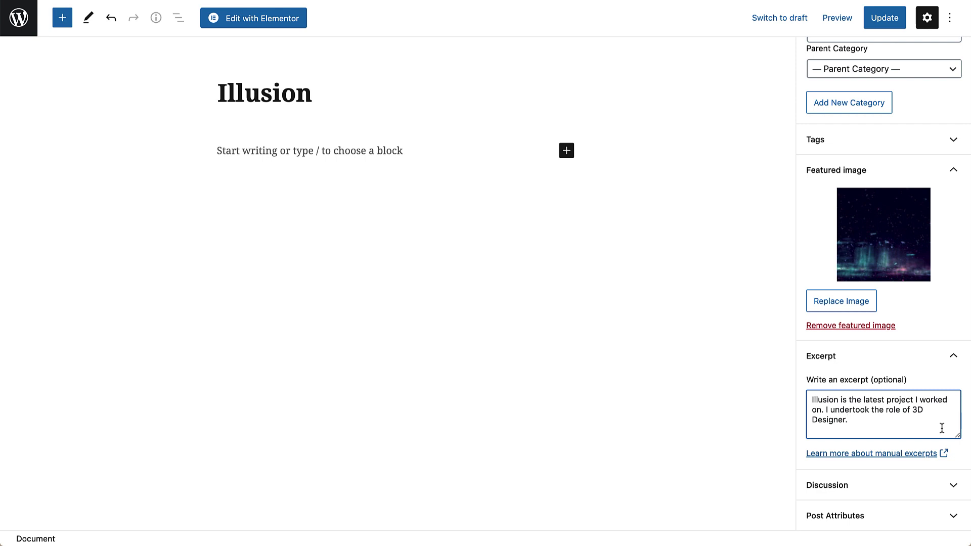
- Switch the Illusion post from the block editor into Elementor
{"action": "left_click", "coordinate": [296, 20]}
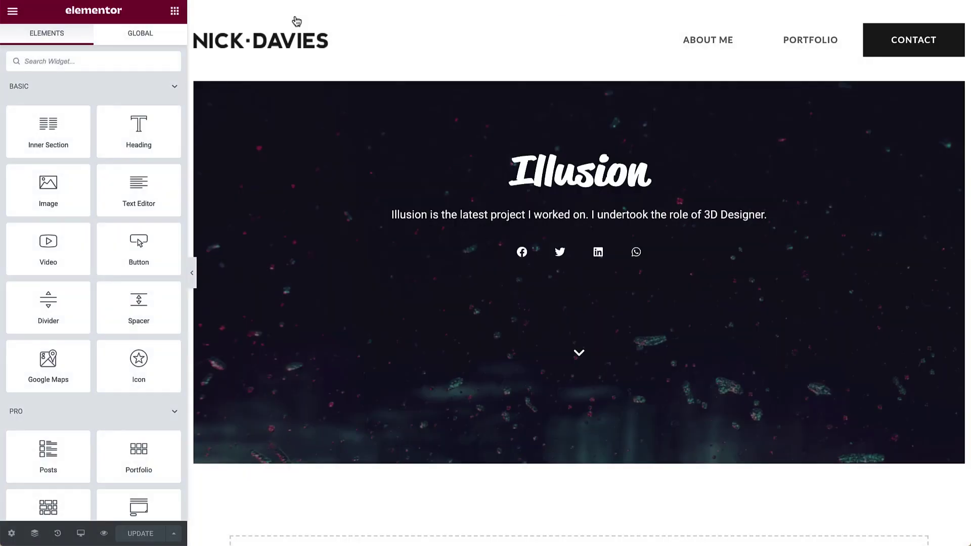
{"action": "mouse_move", "coordinate": [296, 20]}
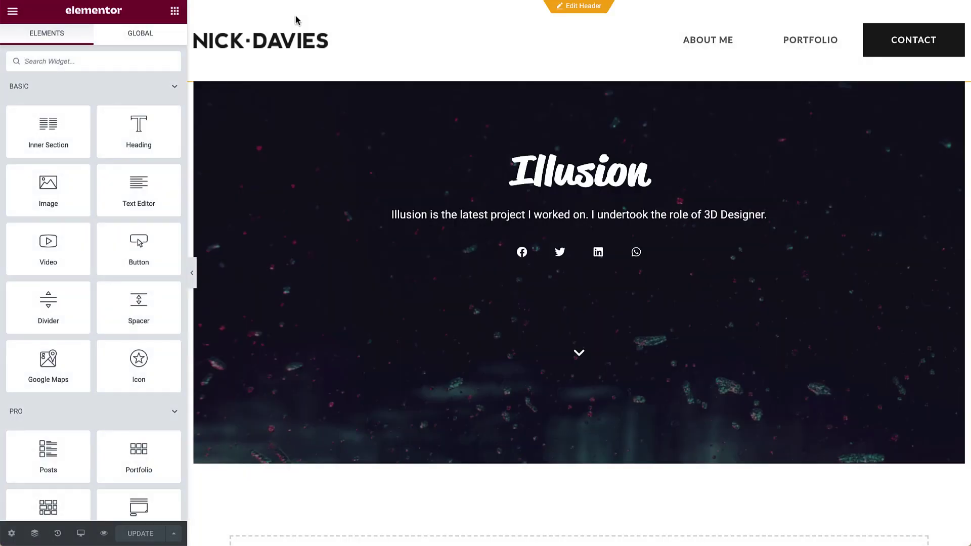
{"action": "scroll", "coordinate": [296, 21], "scroll_direction": "down", "scroll_amount": 3}
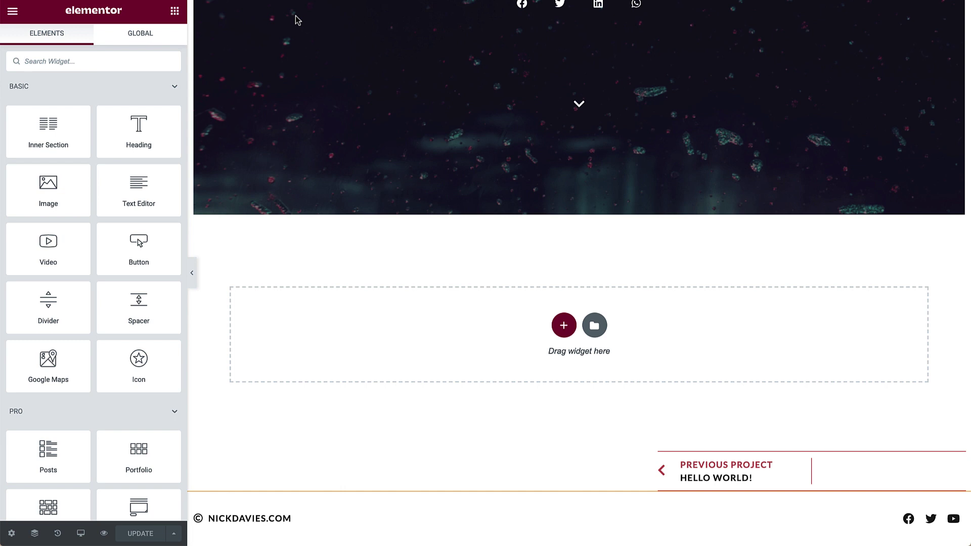
- Insert a two-column section under the hero and set the left column width to 60%
{"action": "left_click", "coordinate": [562, 328]}
{"action": "left_click", "coordinate": [495, 358]}
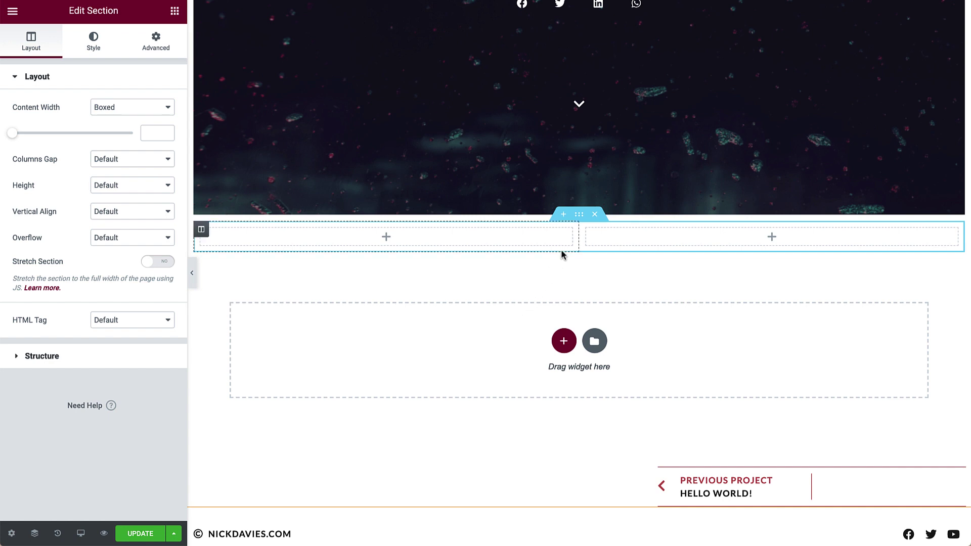
{"action": "left_click_drag", "start_coordinate": [579, 236], "coordinate": [650, 243]}
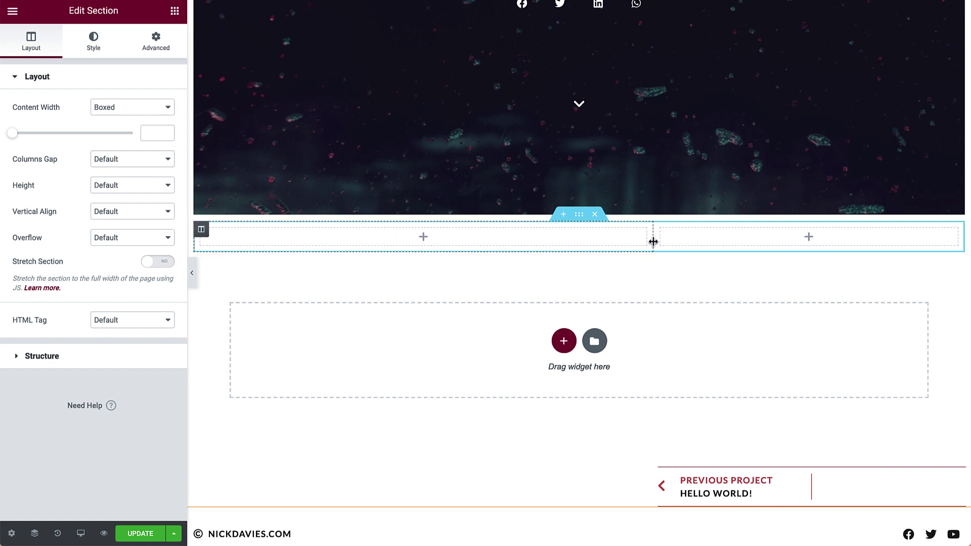
{"action": "left_click", "coordinate": [204, 230]}
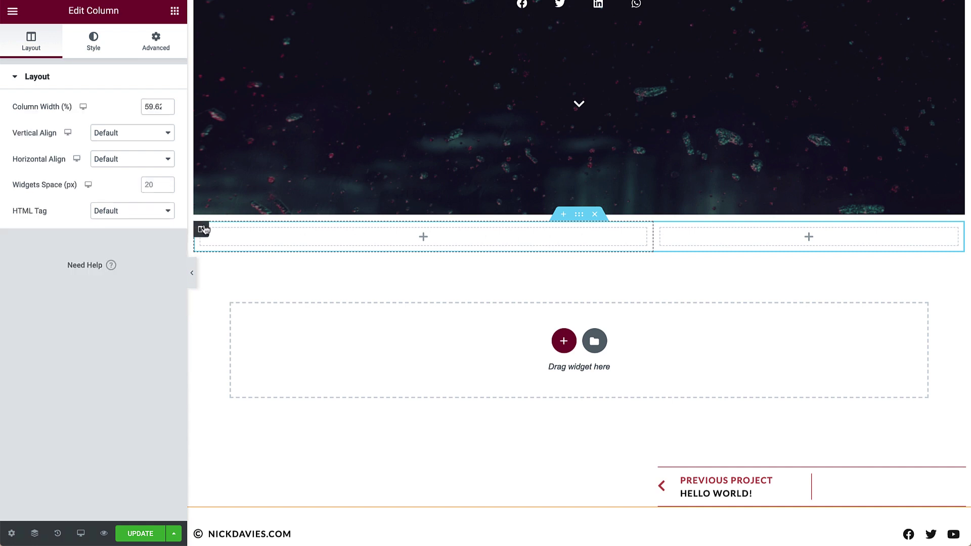
{"action": "double_click", "coordinate": [163, 106]}
{"action": "type", "text": "60"}
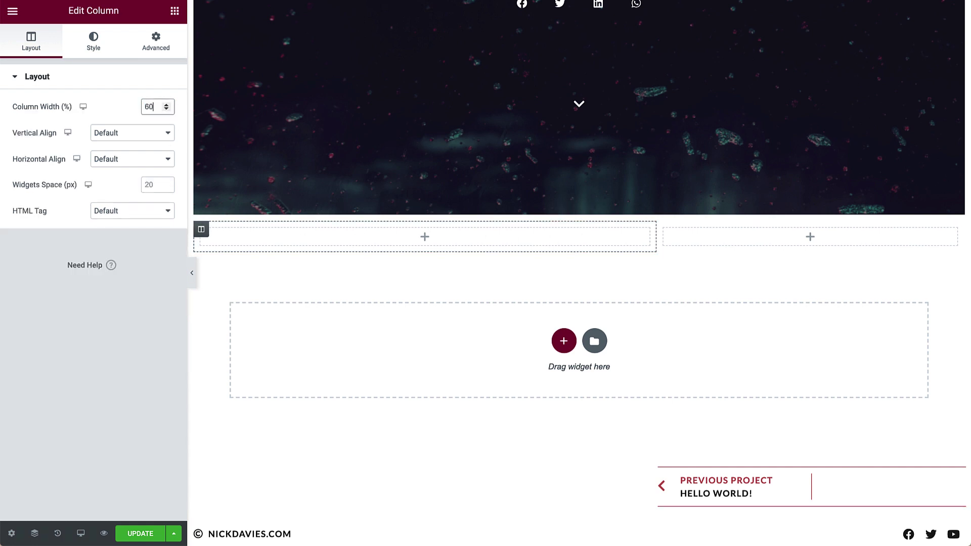
- Add an About the Project heading in the left column using the Secondary global font
{"action": "left_click", "coordinate": [174, 12]}
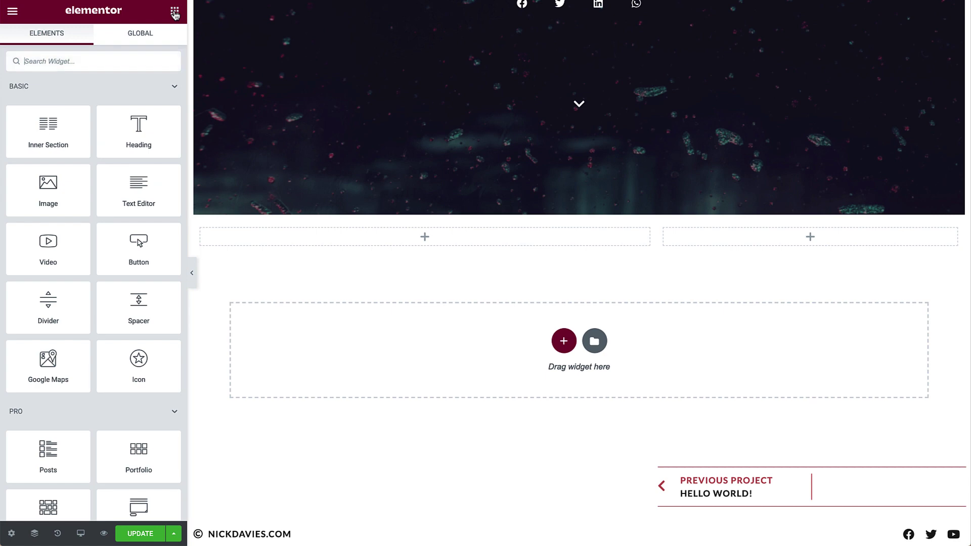
{"action": "left_click_drag", "start_coordinate": [138, 125], "coordinate": [322, 241]}
{"action": "triple_click", "coordinate": [153, 122]}
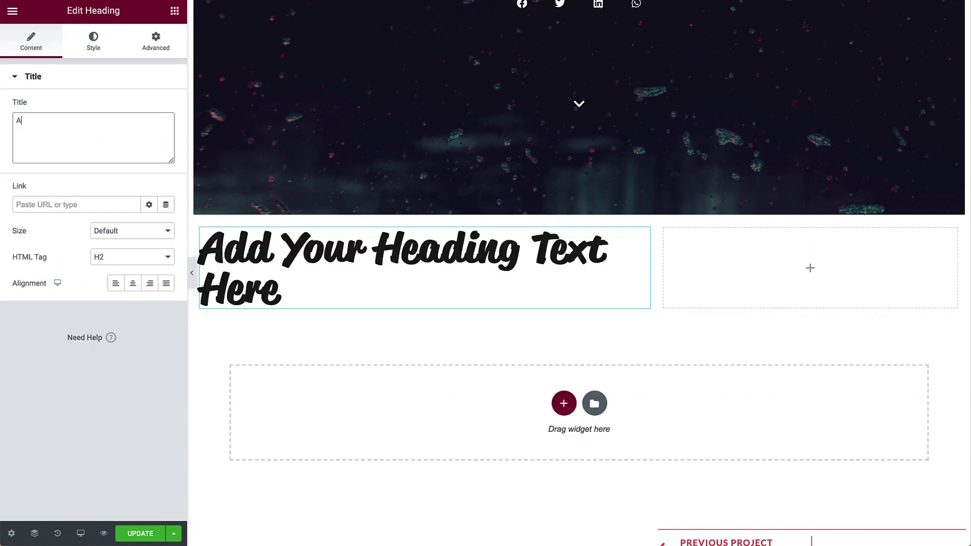
{"action": "type", "text": "About the Project"}
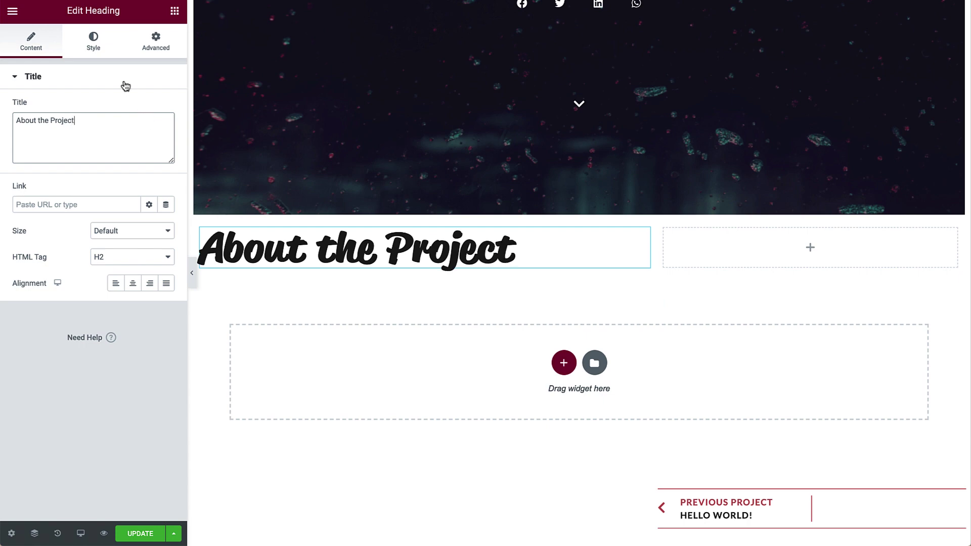
{"action": "left_click", "coordinate": [96, 43]}
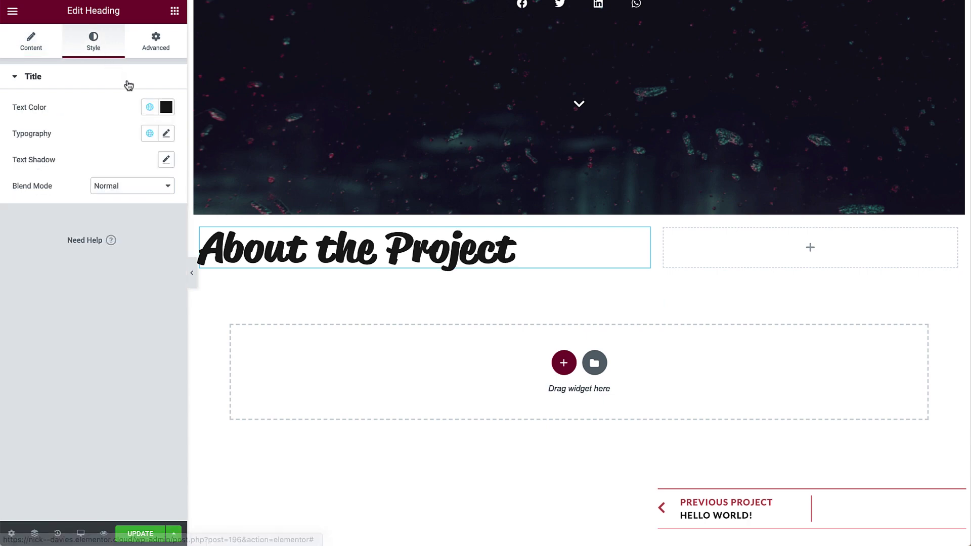
{"action": "left_click", "coordinate": [149, 134]}
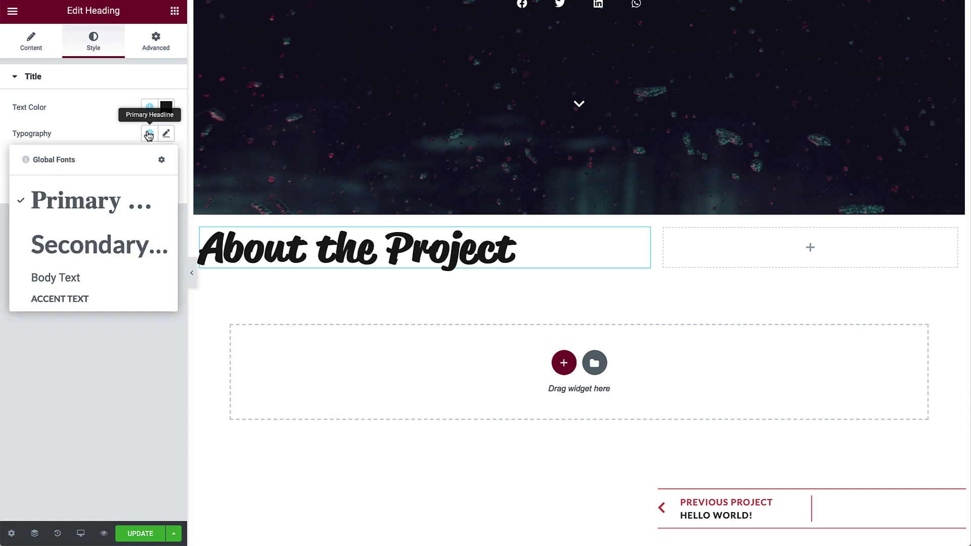
{"action": "left_click", "coordinate": [150, 245]}
- Add a text block below the heading and paste in the Illusion project description
{"action": "left_click", "coordinate": [175, 12]}
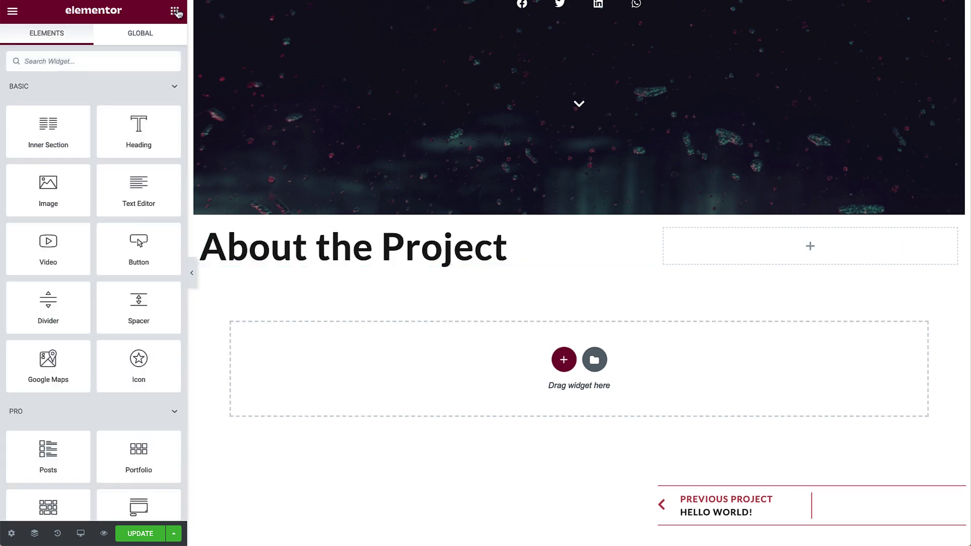
{"action": "left_click_drag", "start_coordinate": [138, 190], "coordinate": [250, 259]}
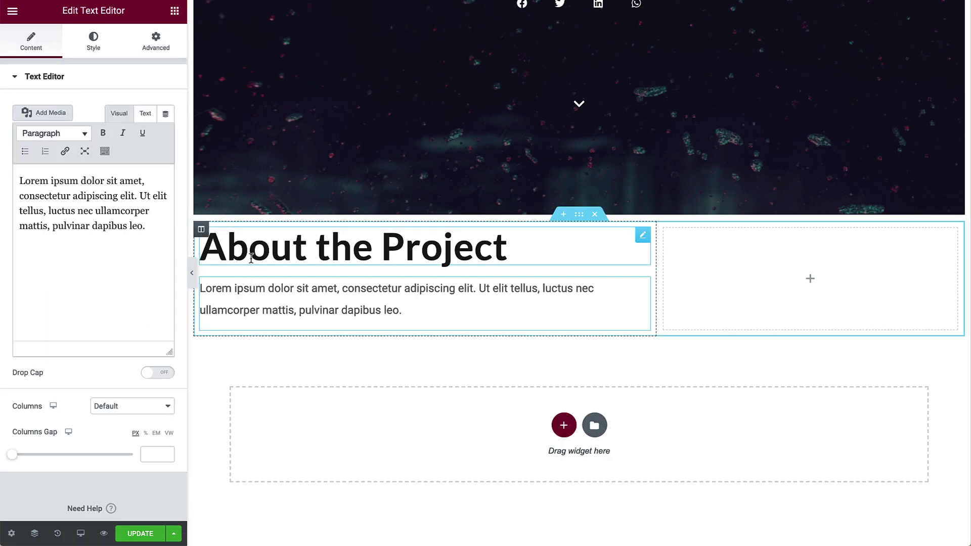
{"action": "triple_click", "coordinate": [165, 227]}
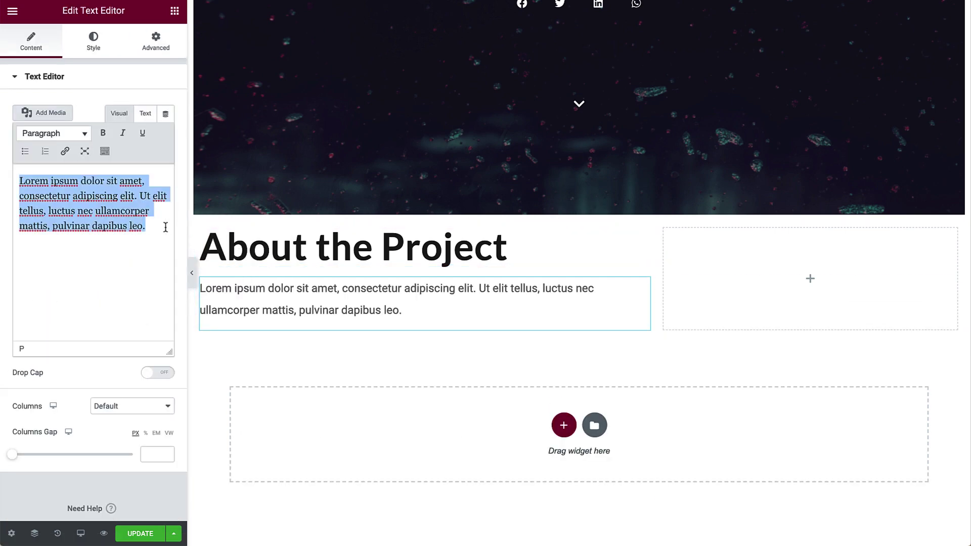
{"action": "type", "text": "Illusion is a virtual reality based project that gives the users the ability to create themselves in a \"Second Reality\". They have the absolute control of their character's movement and behavior that brings them into a virtual world. Illusion offers a second chance to people that find difficulties in their everyday life to socialize and gain opportunities as a different person. They can perform tasks and work just like in the real world."}
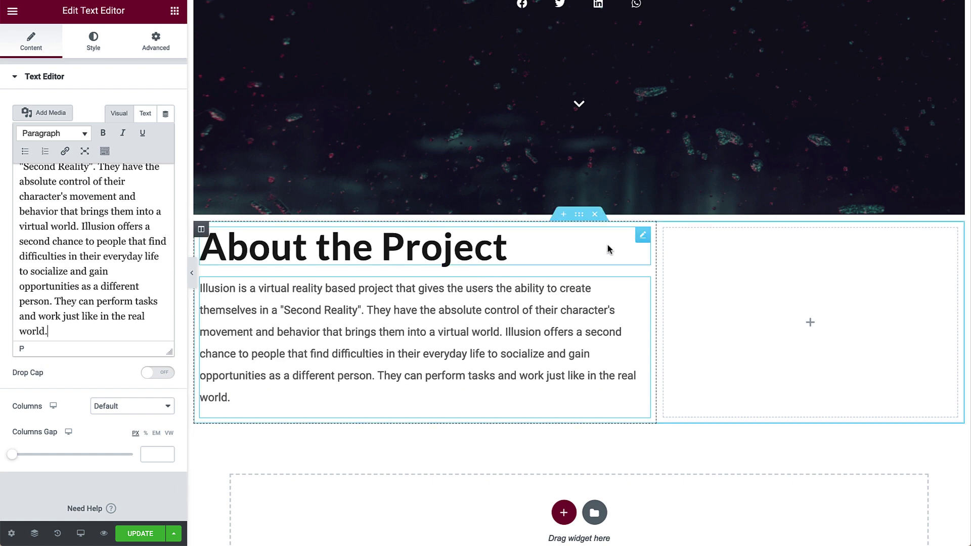
- Unlink the heading's padding and set its bottom padding to 10 px
{"action": "left_click", "coordinate": [642, 237]}
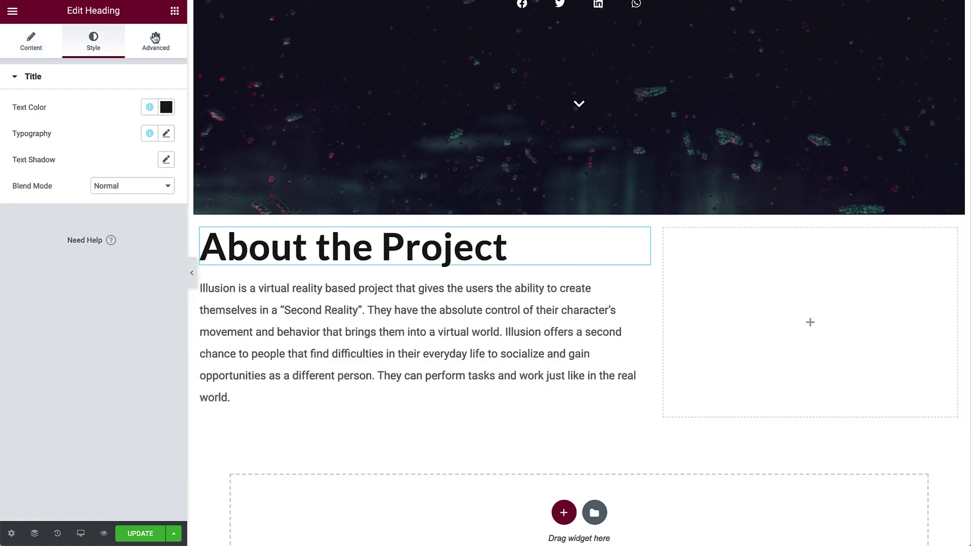
{"action": "left_click", "coordinate": [155, 42]}
{"action": "left_click", "coordinate": [158, 187]}
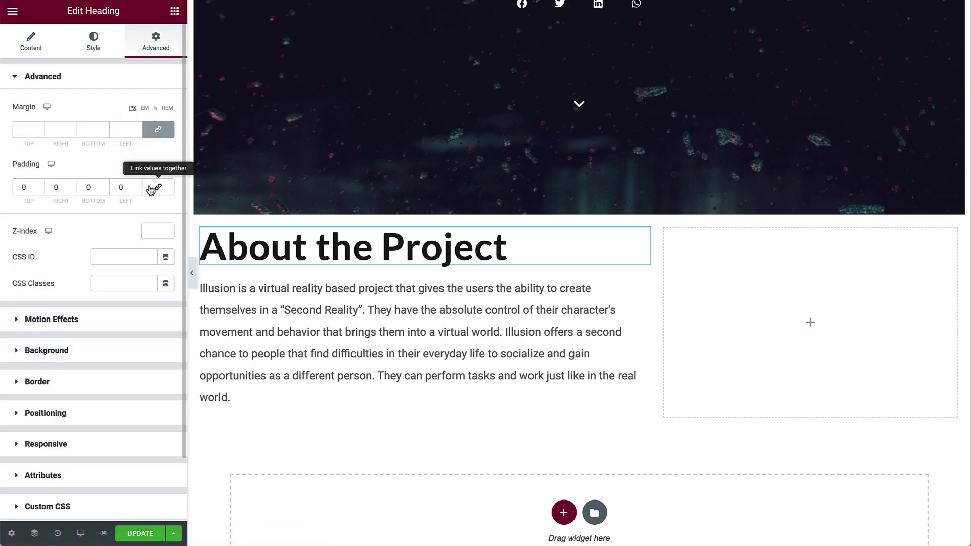
{"action": "double_click", "coordinate": [101, 188]}
{"action": "type", "text": "10"}
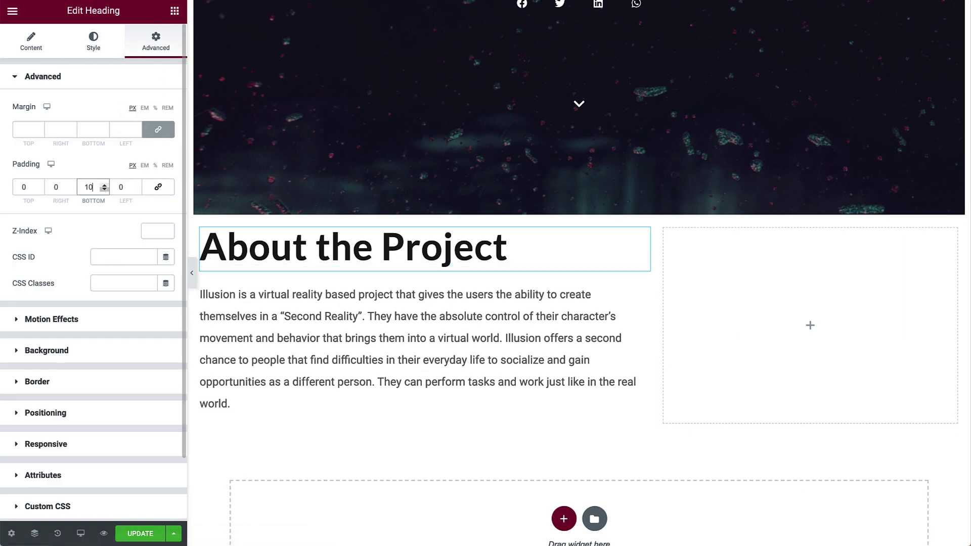
- Place a divider below the description with the text label Client's Quote
{"action": "left_click", "coordinate": [174, 11]}
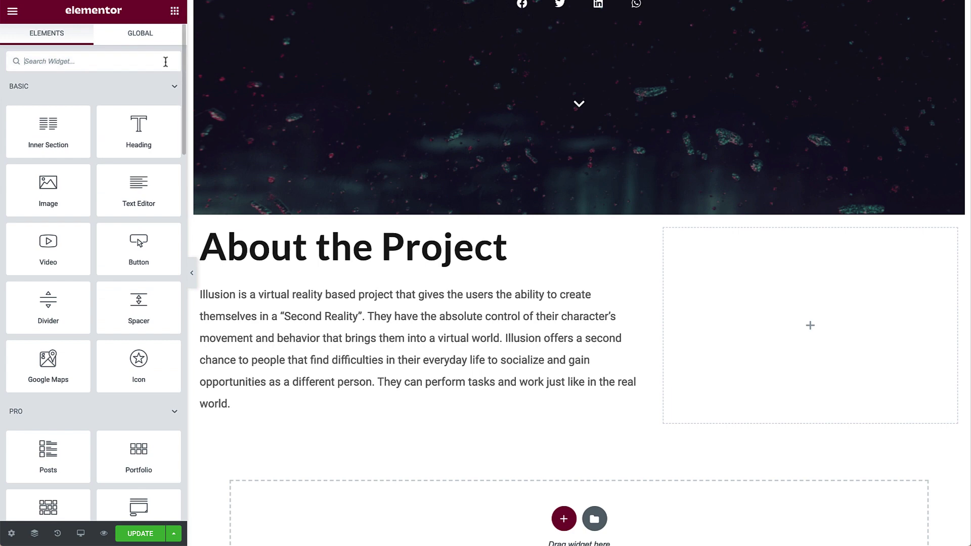
{"action": "type", "text": "div"}
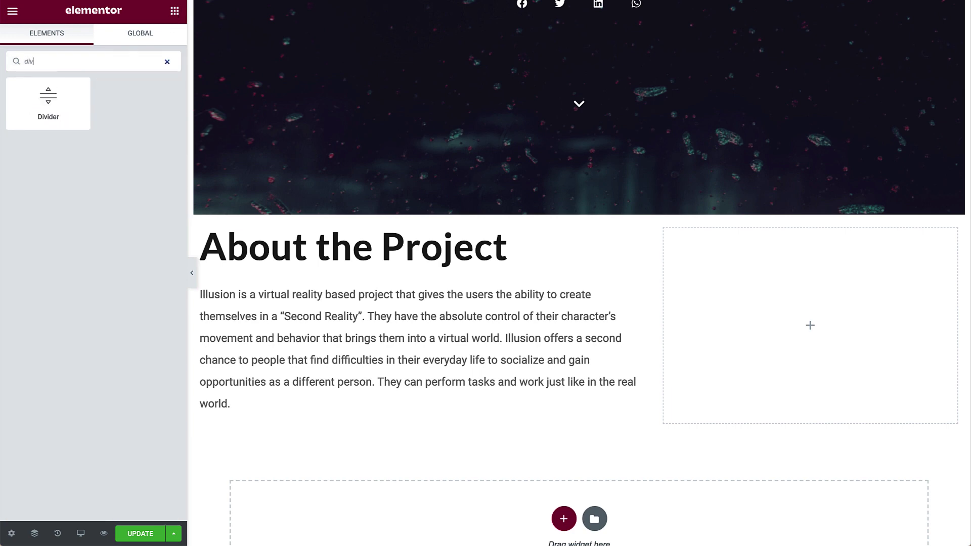
{"action": "left_click_drag", "start_coordinate": [48, 95], "coordinate": [250, 406]}
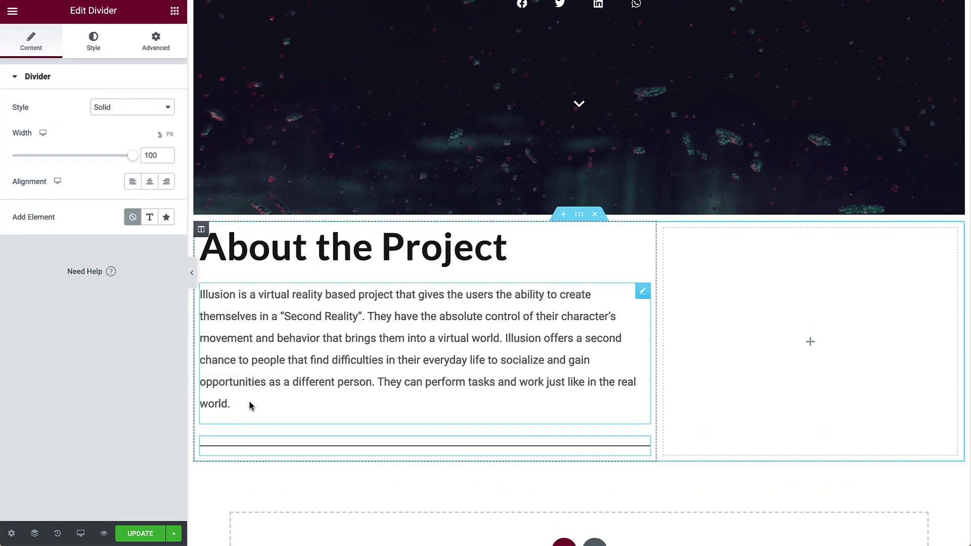
{"action": "left_click", "coordinate": [150, 217]}
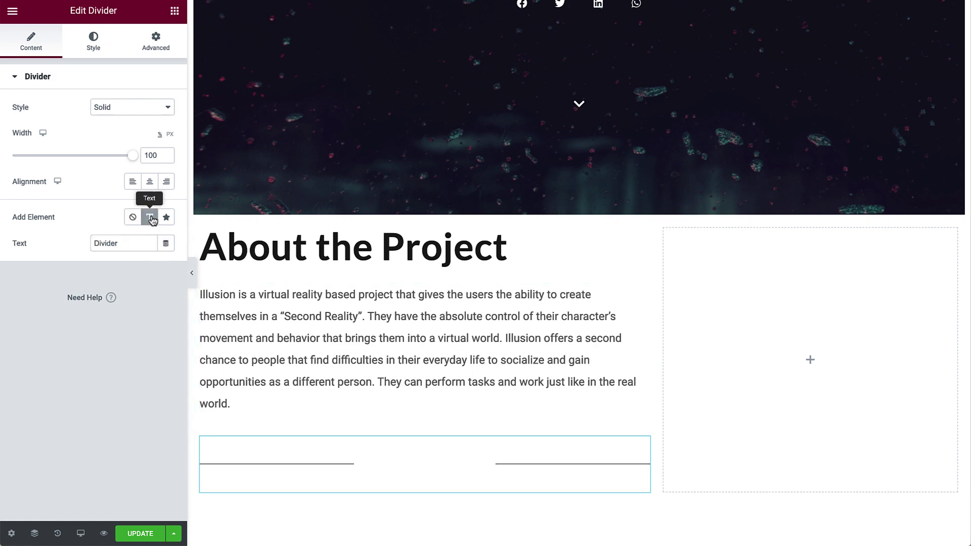
{"action": "double_click", "coordinate": [148, 244]}
{"action": "type", "text": "Client's Quote"}
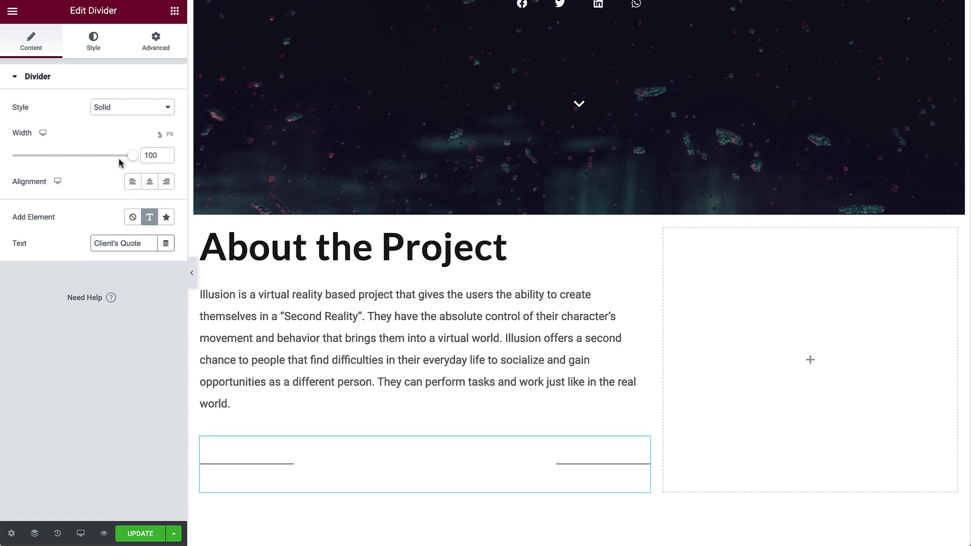
- Style the divider label with Accent colour and accent font, positioned at the left
{"action": "left_click", "coordinate": [92, 42]}
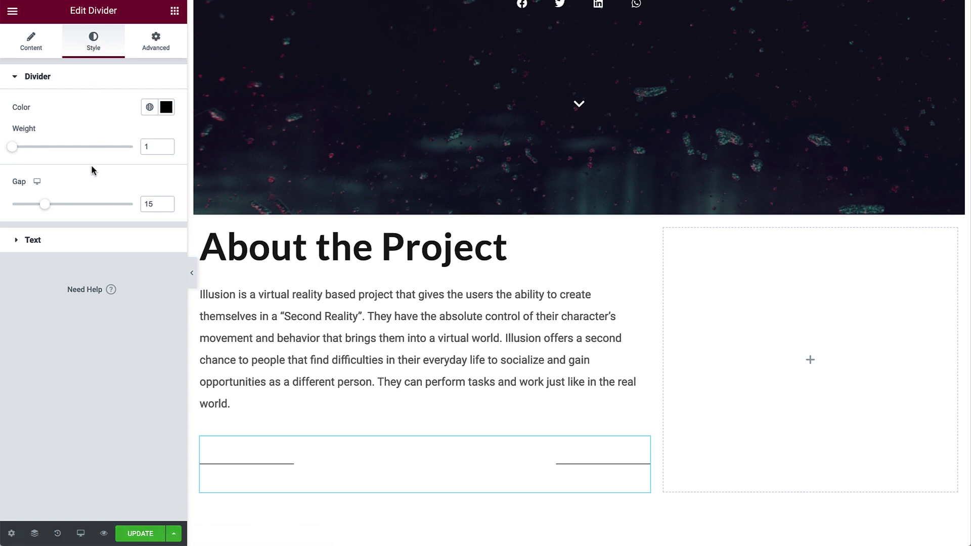
{"action": "left_click", "coordinate": [92, 240]}
{"action": "left_click", "coordinate": [148, 138]}
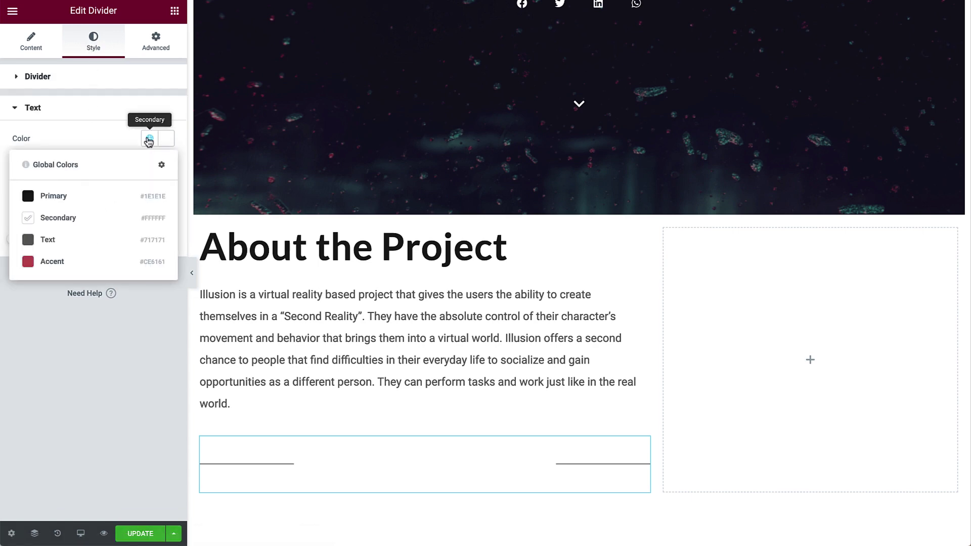
{"action": "left_click", "coordinate": [147, 263]}
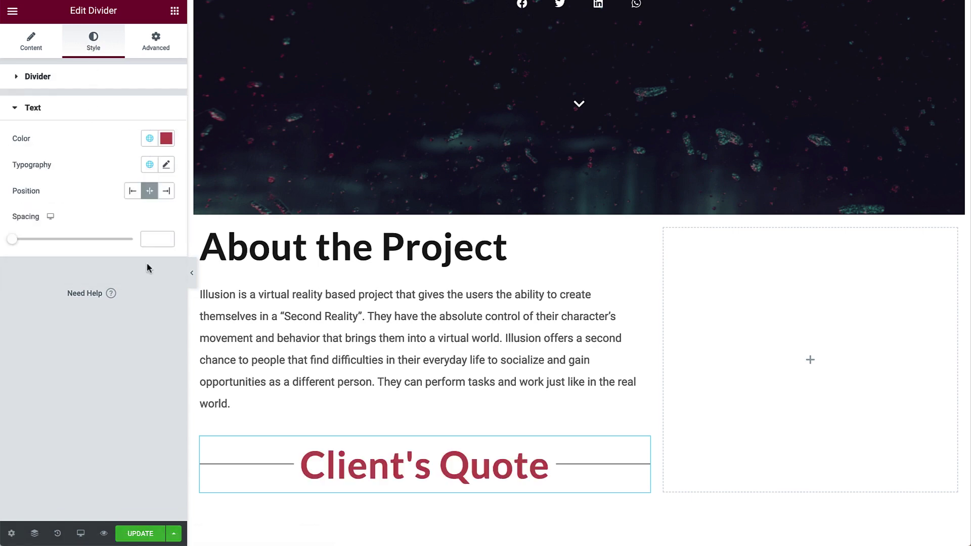
{"action": "left_click", "coordinate": [149, 165]}
{"action": "left_click", "coordinate": [145, 331]}
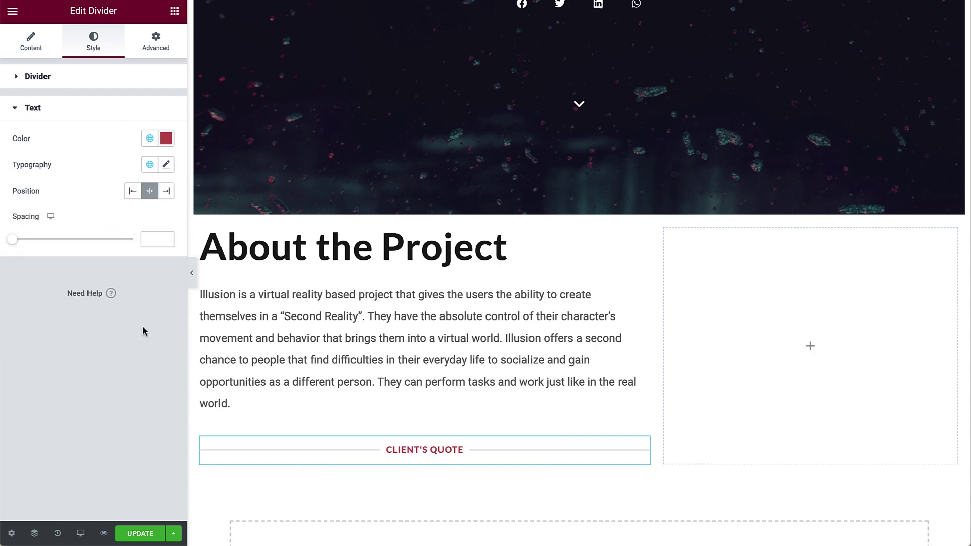
{"action": "left_click", "coordinate": [130, 192]}
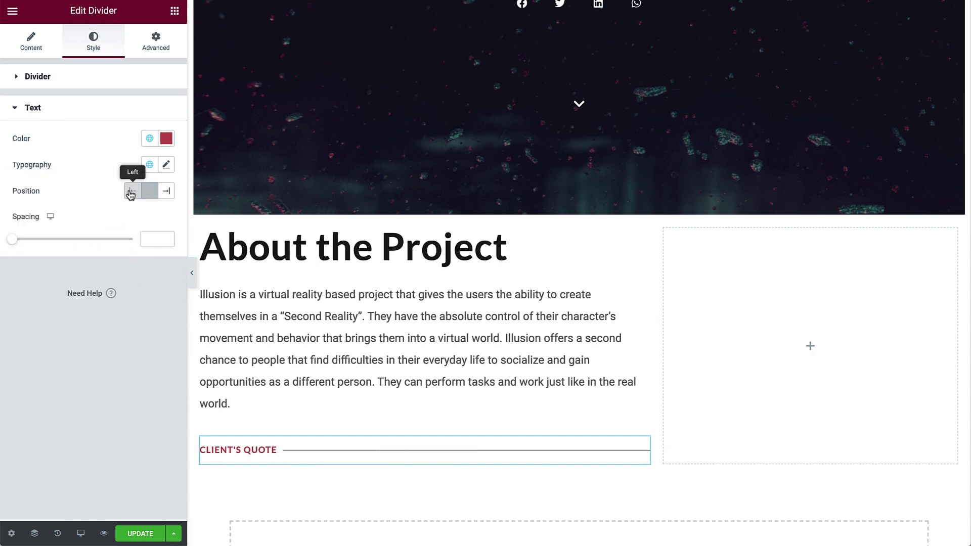
- Colour the divider line with the global Accent red
{"action": "left_click", "coordinate": [133, 80]}
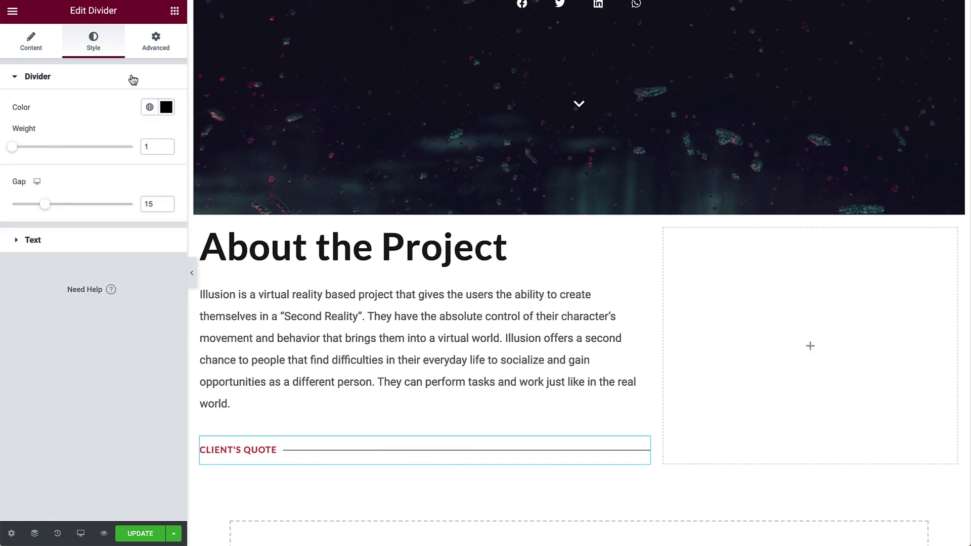
{"action": "left_click", "coordinate": [149, 107]}
{"action": "left_click", "coordinate": [139, 227]}
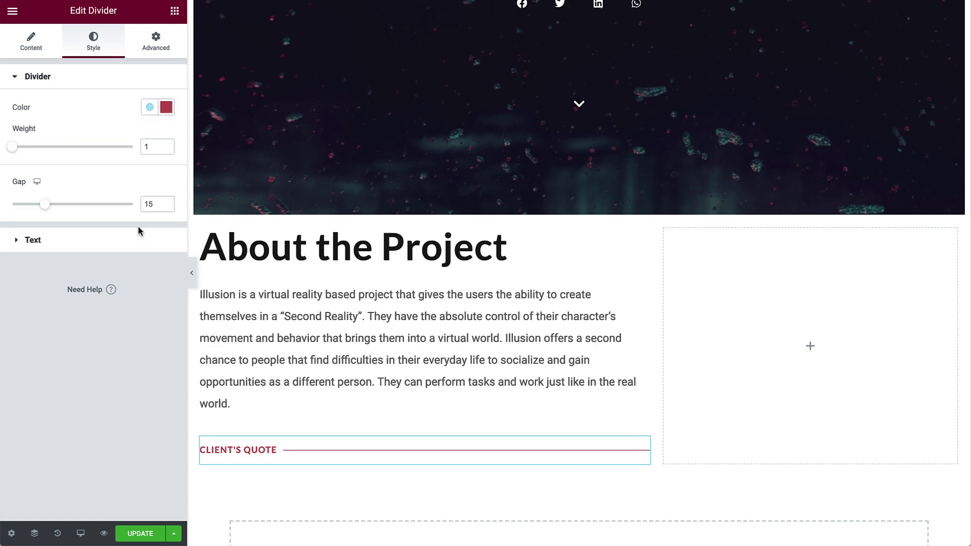
{"action": "scroll", "coordinate": [220, 218], "scroll_direction": "down", "scroll_amount": 3}
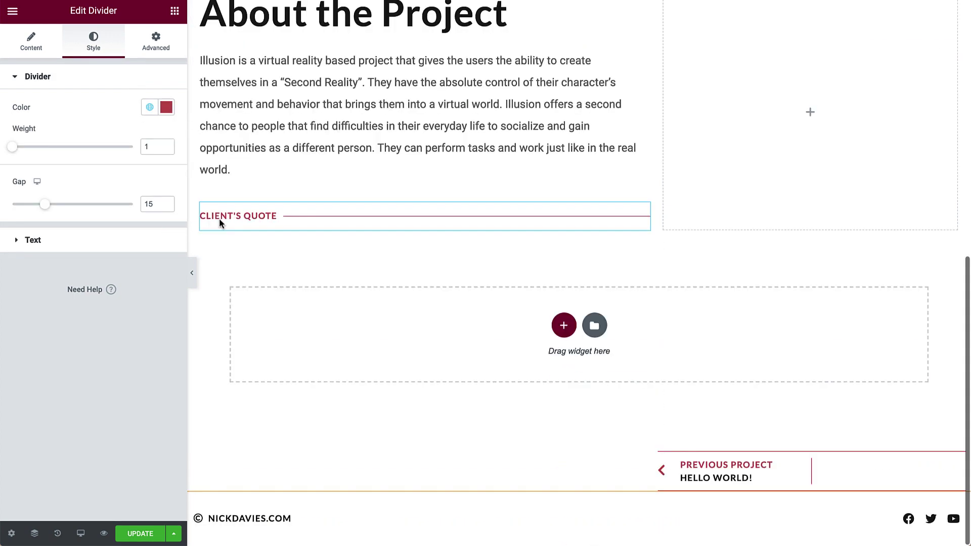
- Add a Quotation-skin blockquote under the divider holding the pasted client testimonial
{"action": "left_click", "coordinate": [175, 11]}
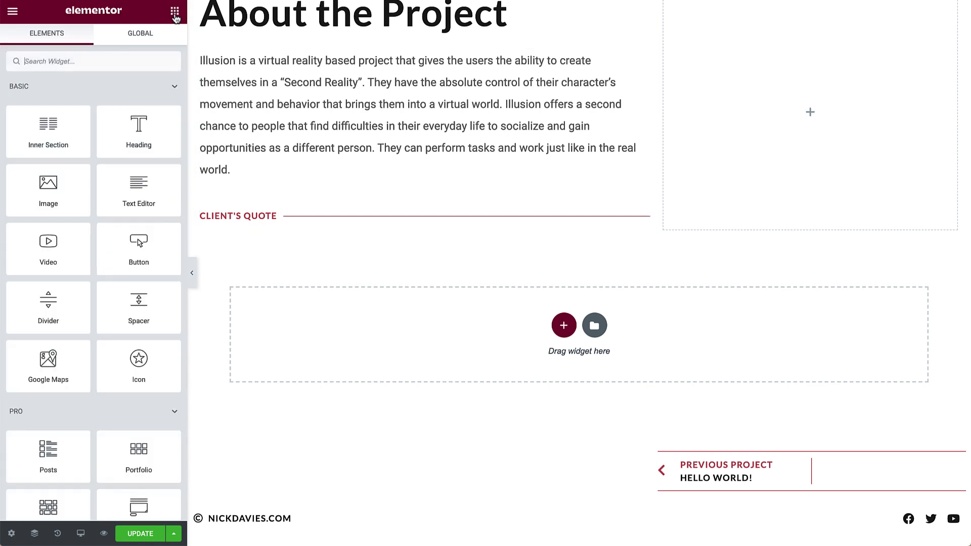
{"action": "type", "text": "quo"}
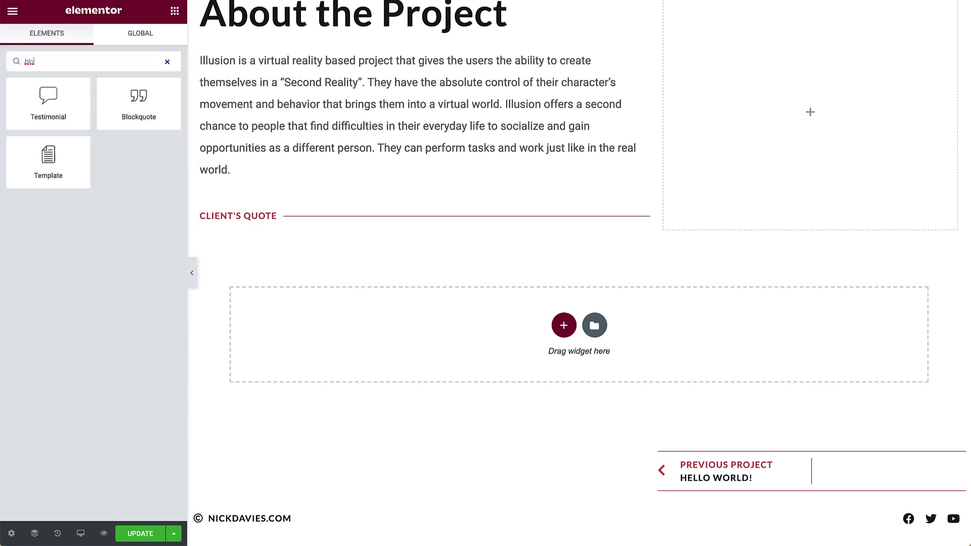
{"action": "left_click_drag", "start_coordinate": [161, 94], "coordinate": [258, 224]}
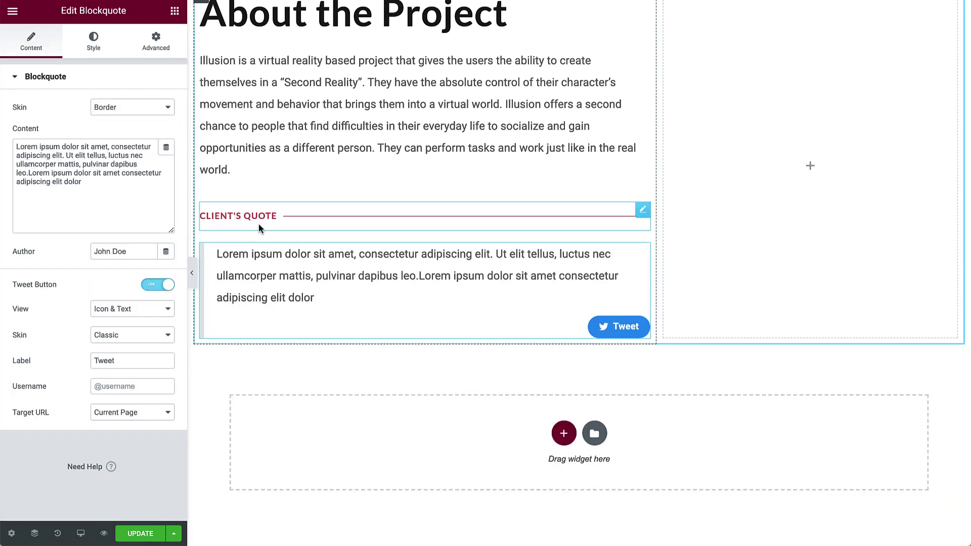
{"action": "left_click", "coordinate": [169, 108]}
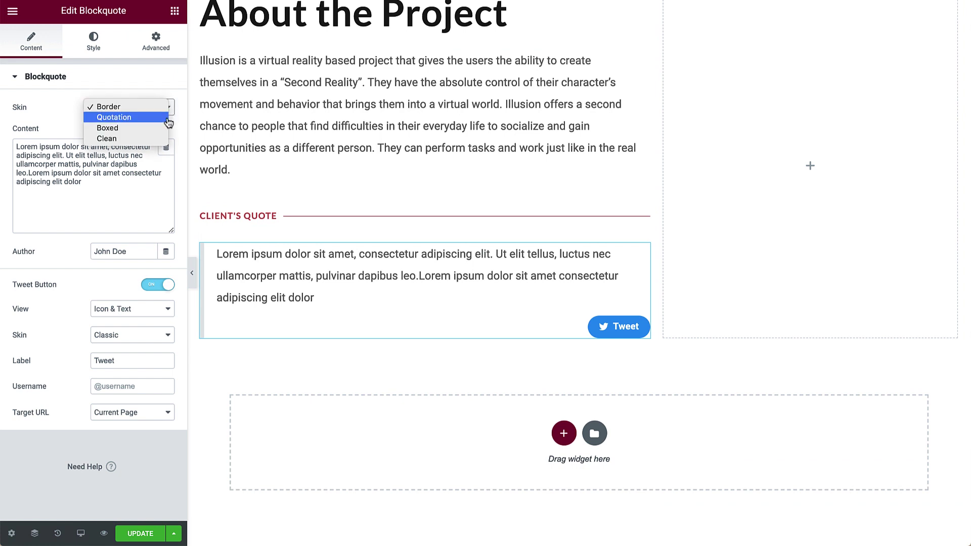
{"action": "left_click", "coordinate": [166, 118]}
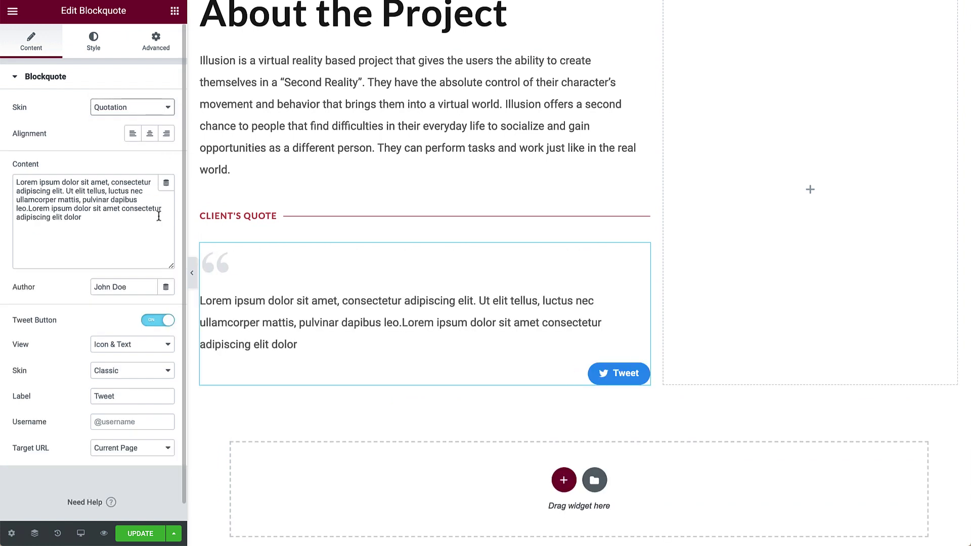
{"action": "left_click", "coordinate": [157, 221]}
{"action": "key", "text": "ctrl+a"}
{"action": "key", "text": "ctrl+v"}
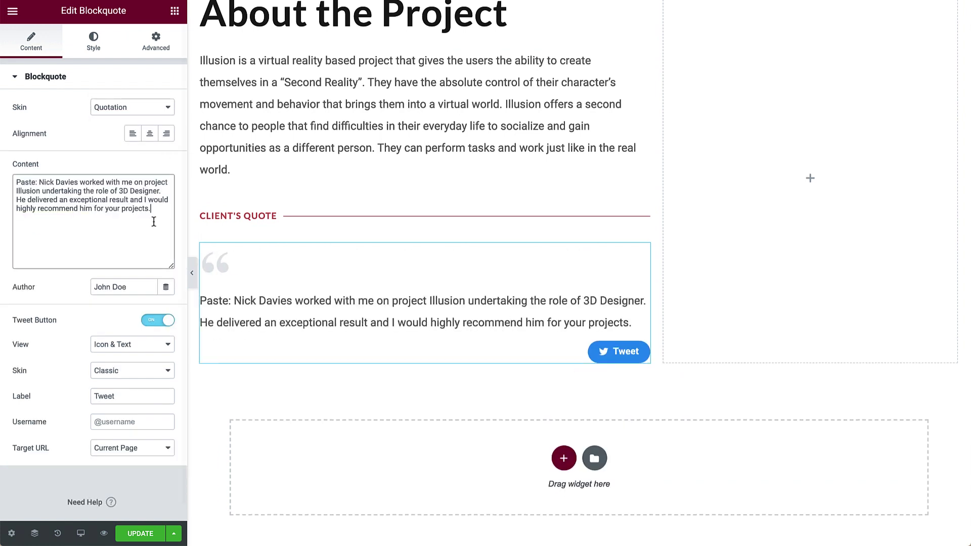
- Change the author to James Plumber and make the tweet button an icon-only link
{"action": "left_click", "coordinate": [147, 288]}
{"action": "key", "text": "ctrl+a"}
{"action": "type", "text": "Jam"}
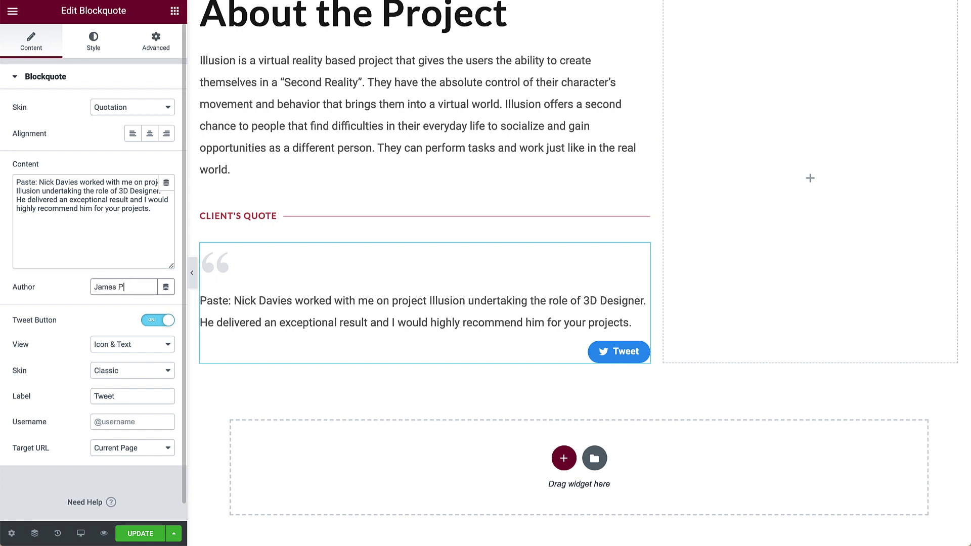
{"action": "type", "text": "ber"}
{"action": "left_click", "coordinate": [149, 351]}
{"action": "left_click", "coordinate": [147, 359]}
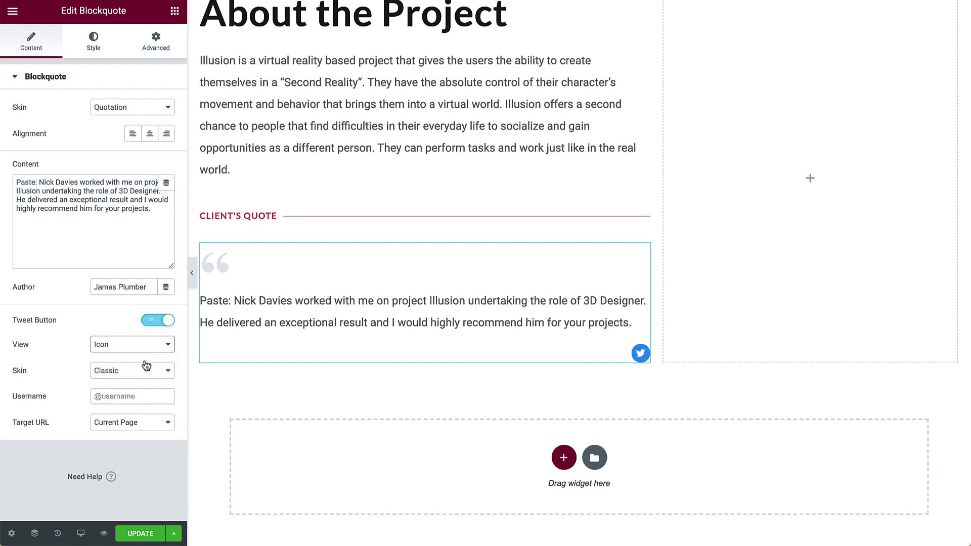
{"action": "left_click", "coordinate": [146, 371]}
{"action": "left_click", "coordinate": [146, 391]}
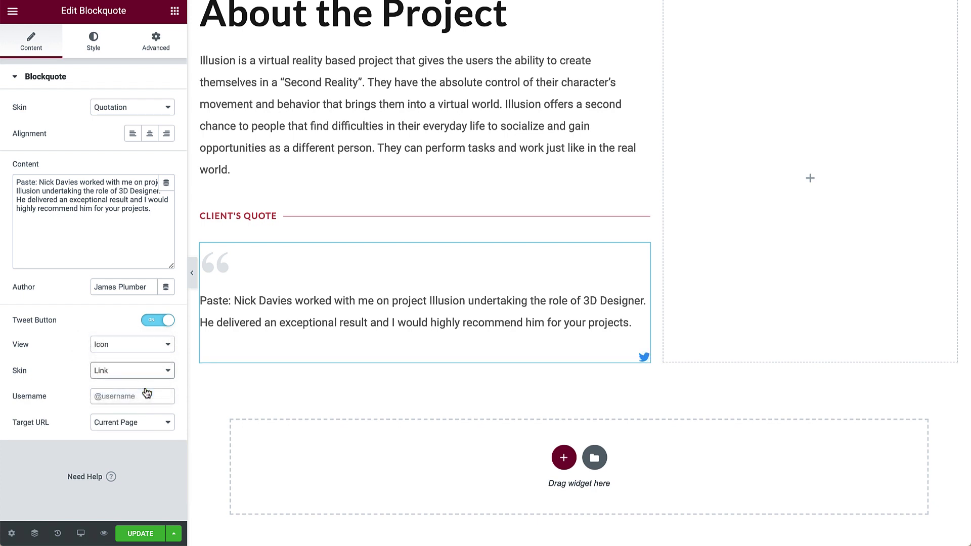
- Style the quote author with Primary colour, Accent Text typography and weight 800
{"action": "left_click", "coordinate": [94, 41]}
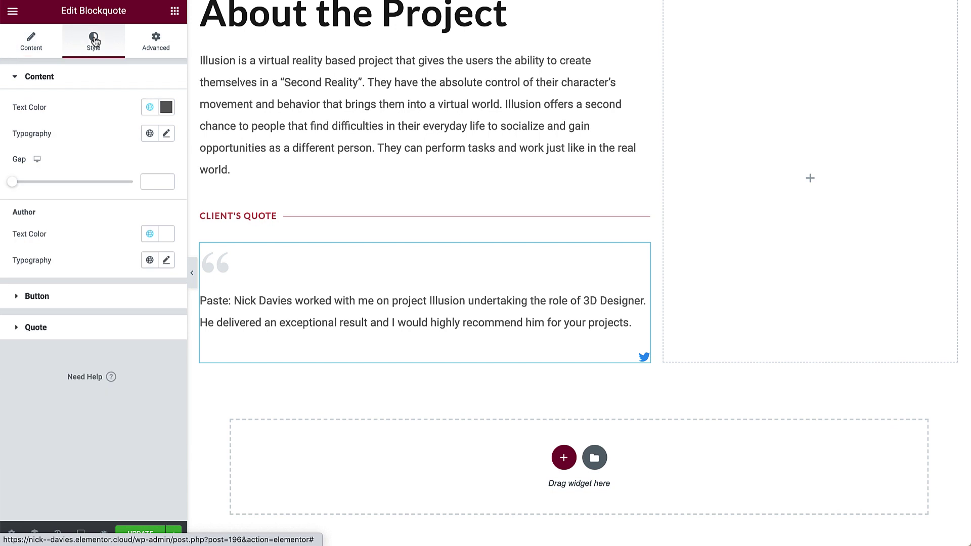
{"action": "left_click", "coordinate": [150, 234]}
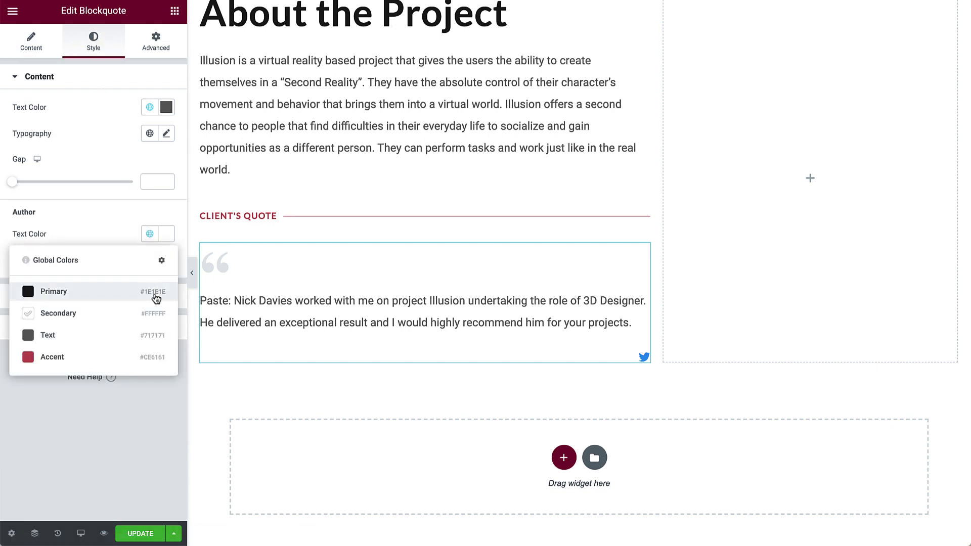
{"action": "left_click", "coordinate": [156, 297]}
{"action": "left_click", "coordinate": [151, 261]}
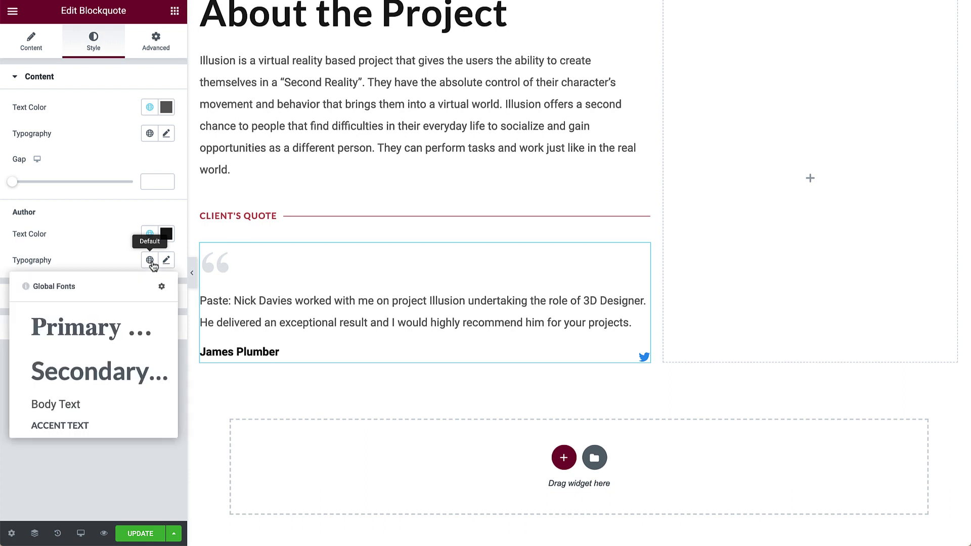
{"action": "left_click", "coordinate": [121, 430]}
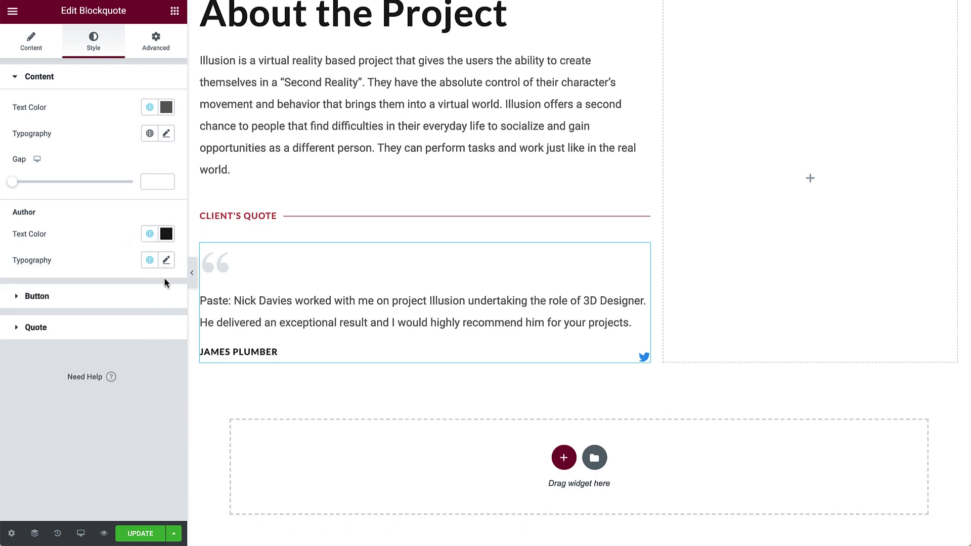
{"action": "left_click", "coordinate": [166, 260]}
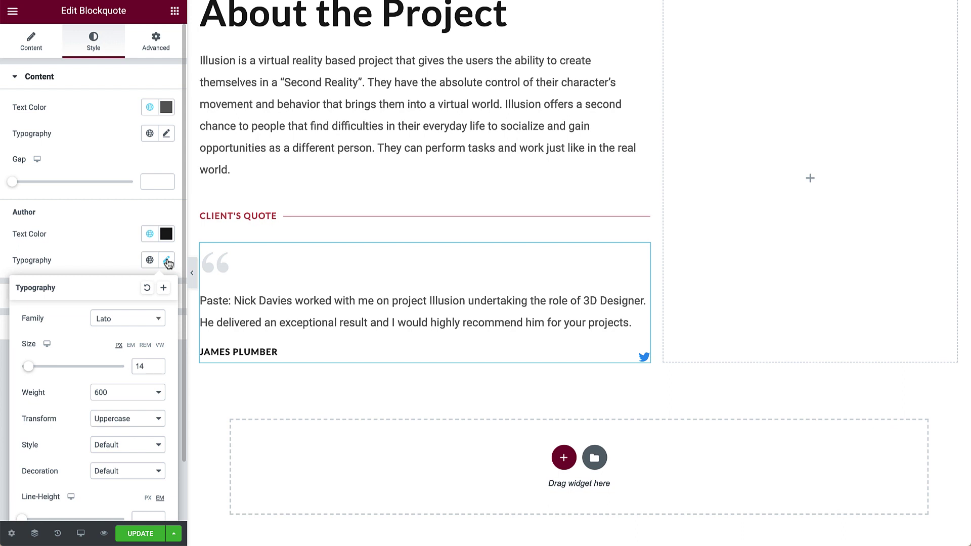
{"action": "left_click", "coordinate": [152, 396]}
{"action": "left_click", "coordinate": [150, 413]}
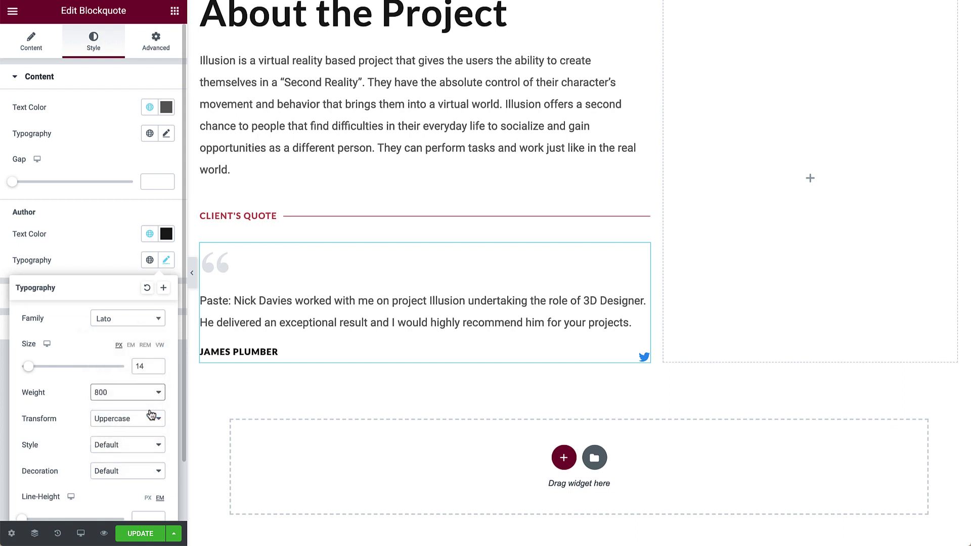
{"action": "left_click", "coordinate": [167, 261]}
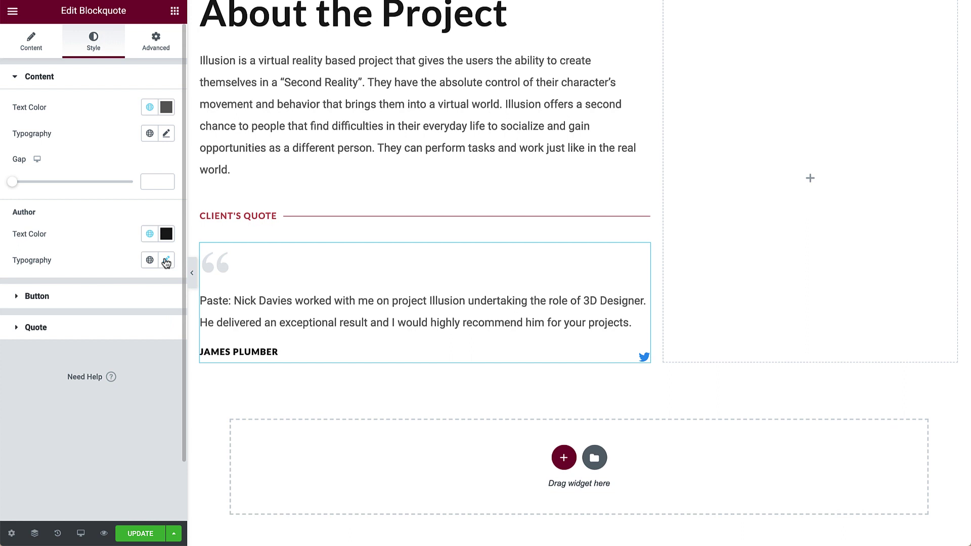
- Make the quote content Body Text typography at 16 px italic
{"action": "left_click", "coordinate": [149, 134]}
{"action": "left_click", "coordinate": [152, 278]}
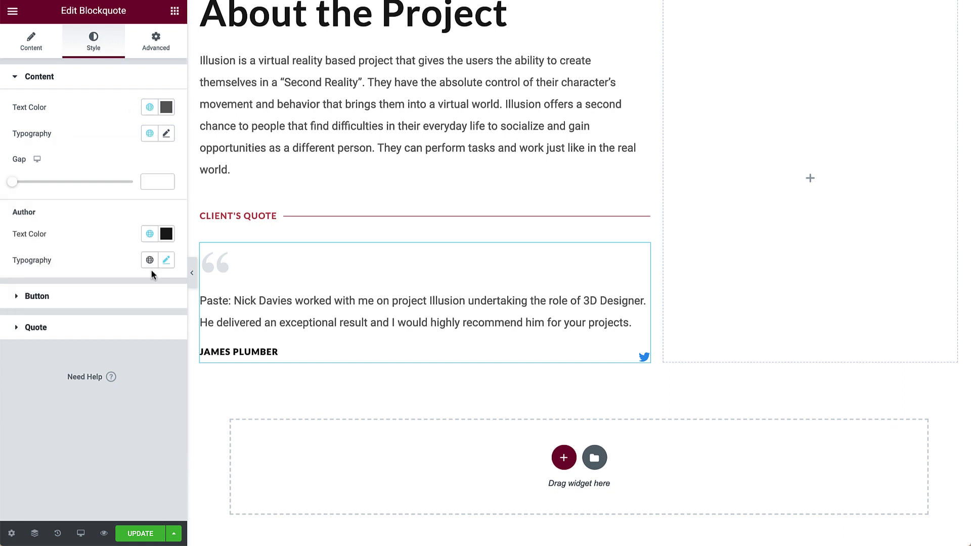
{"action": "left_click", "coordinate": [167, 134]}
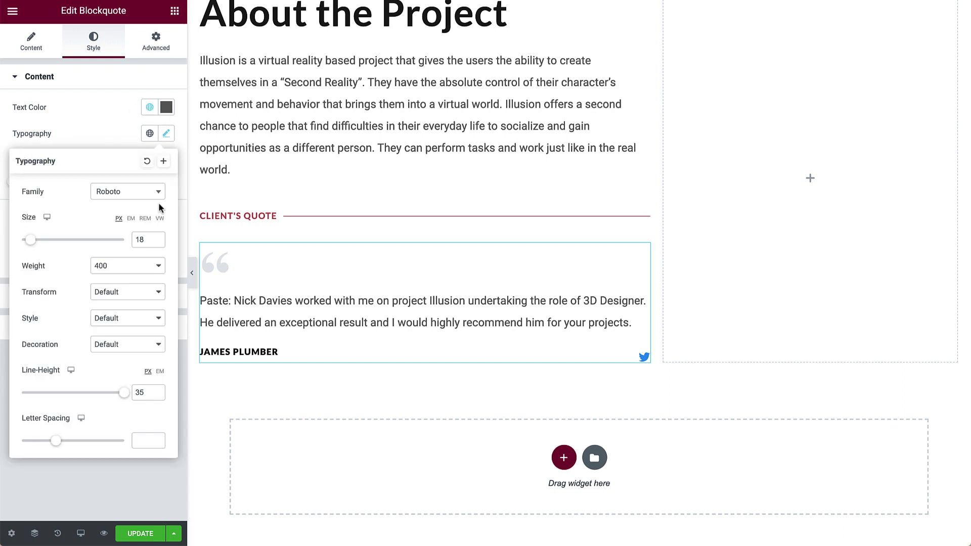
{"action": "double_click", "coordinate": [149, 239]}
{"action": "type", "text": "16"}
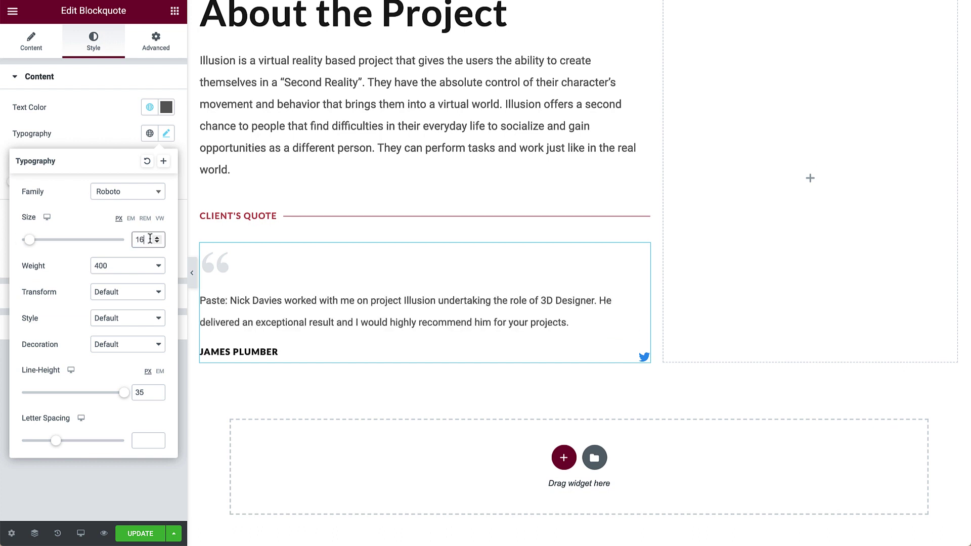
{"action": "left_click", "coordinate": [152, 318]}
{"action": "left_click", "coordinate": [153, 340]}
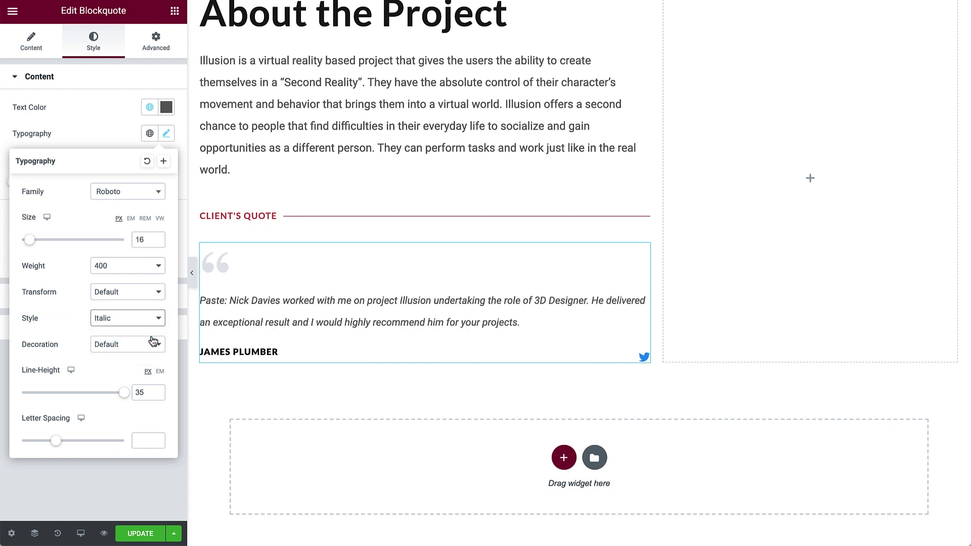
{"action": "left_click", "coordinate": [167, 134]}
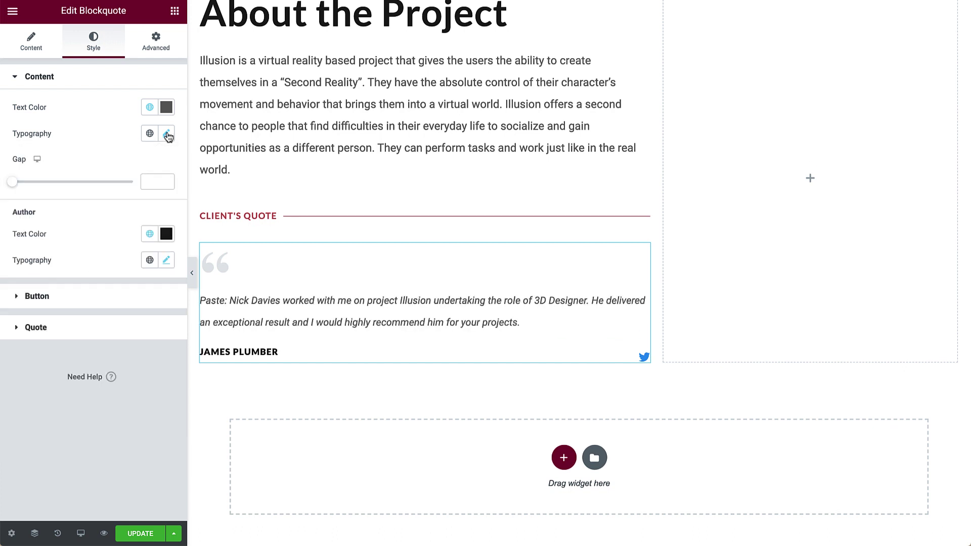
- Set the blockquote's Twitter button to size 2 with custom red Accent text colour
{"action": "left_click", "coordinate": [163, 297]}
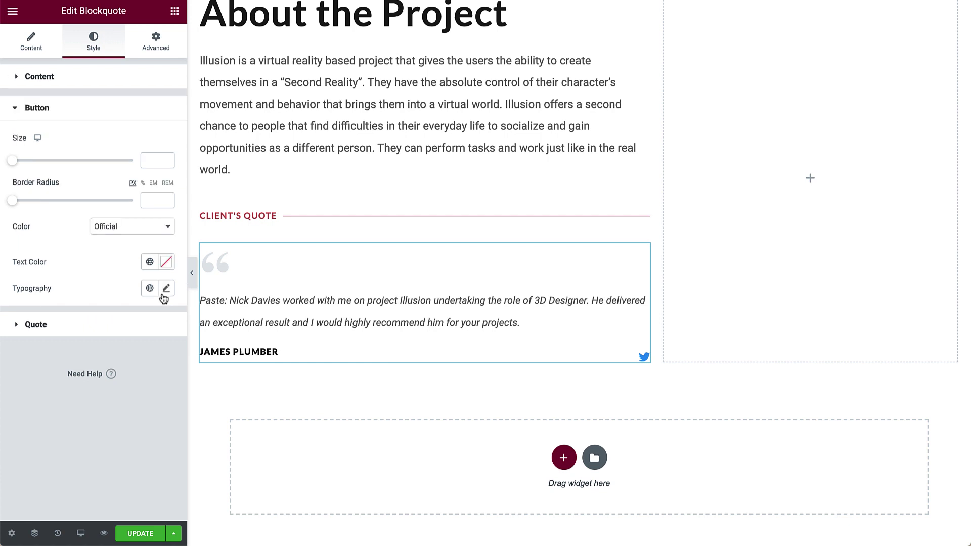
{"action": "left_click", "coordinate": [166, 158]}
{"action": "left_click", "coordinate": [161, 227]}
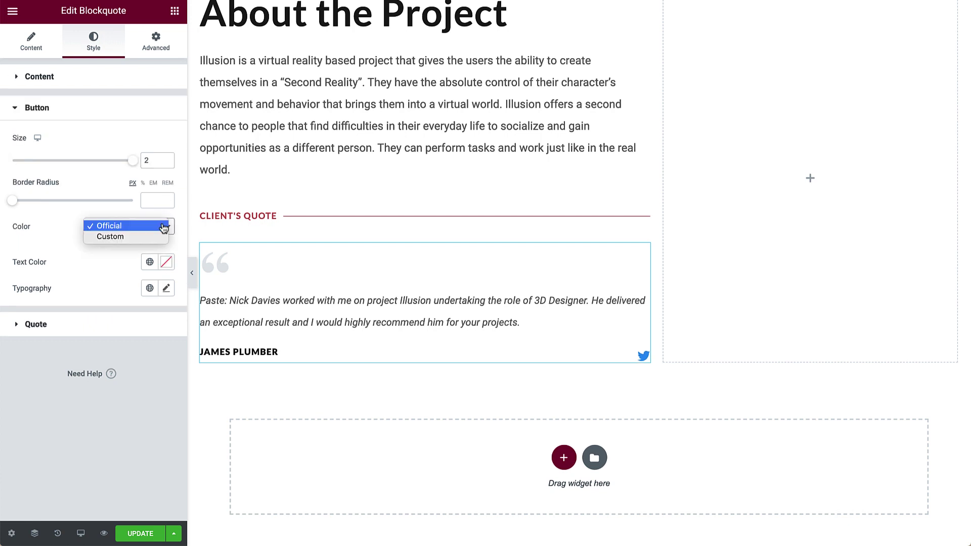
{"action": "left_click", "coordinate": [163, 236]}
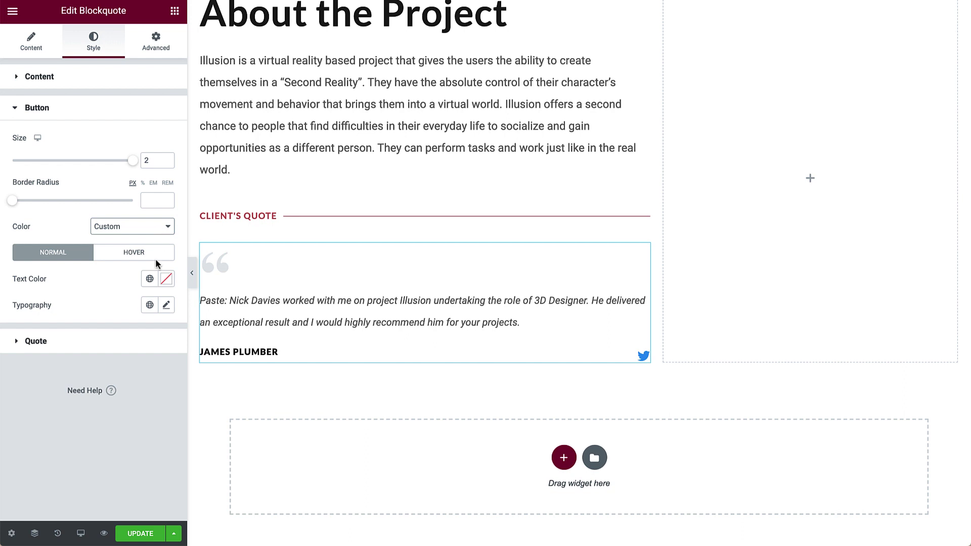
{"action": "left_click", "coordinate": [150, 278]}
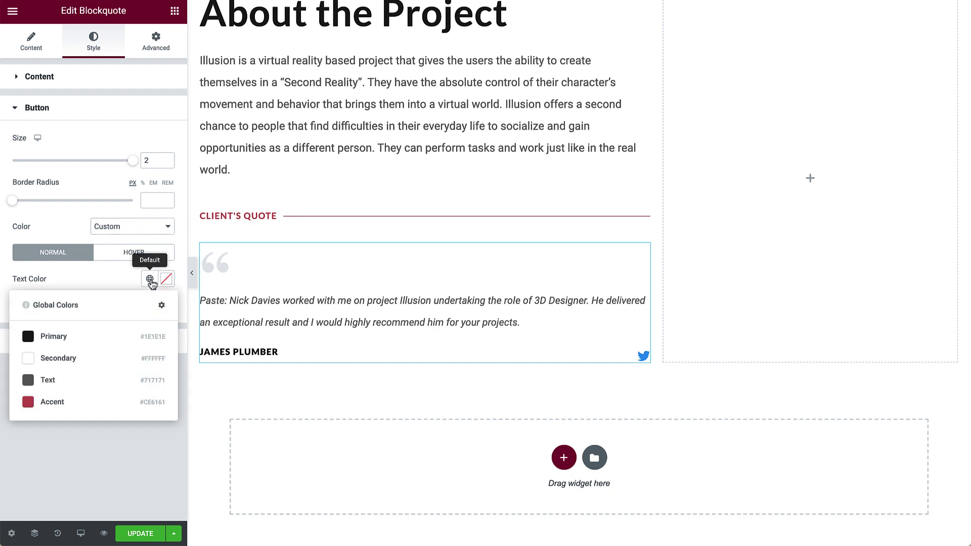
{"action": "left_click", "coordinate": [145, 400]}
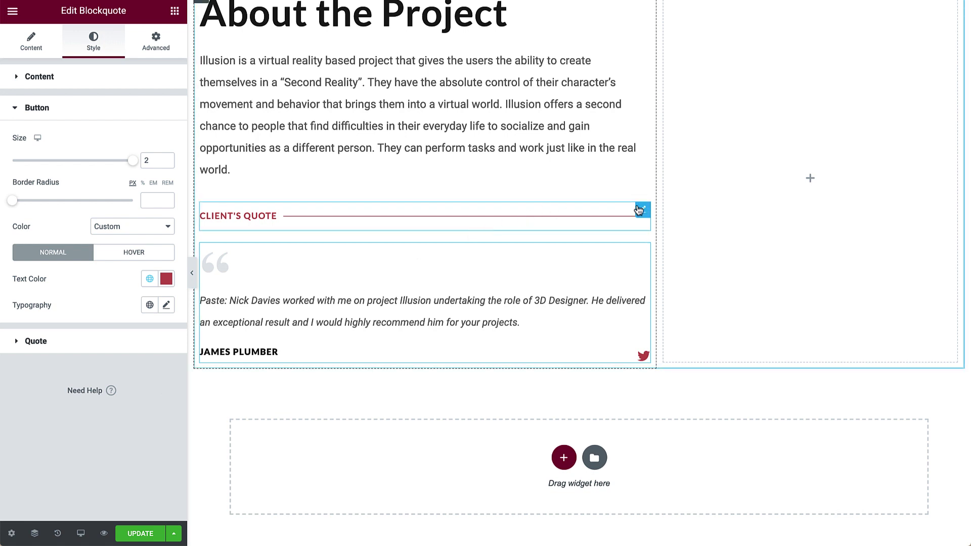
- Duplicate the Client's Quote divider into the right column, relabelled Project Images
{"action": "right_click", "coordinate": [639, 211]}
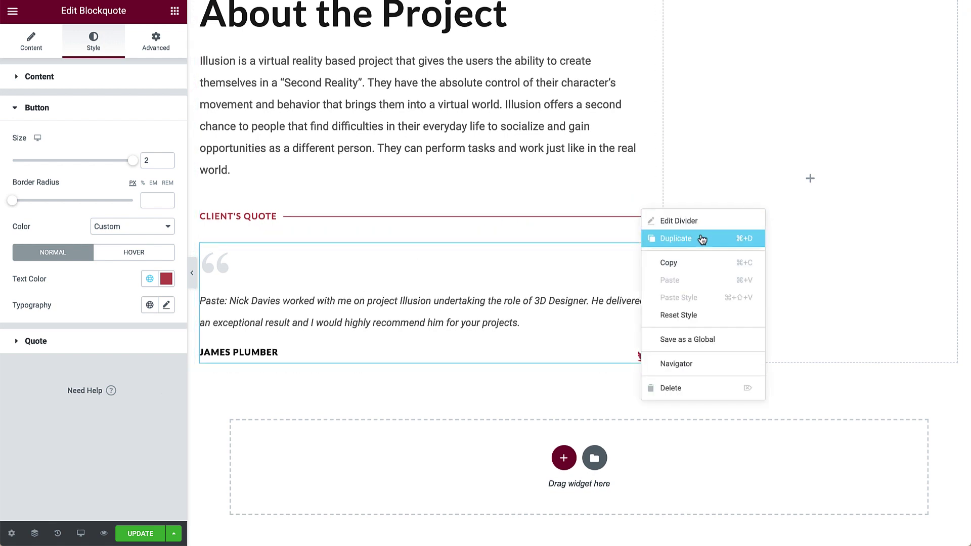
{"action": "left_click", "coordinate": [702, 239]}
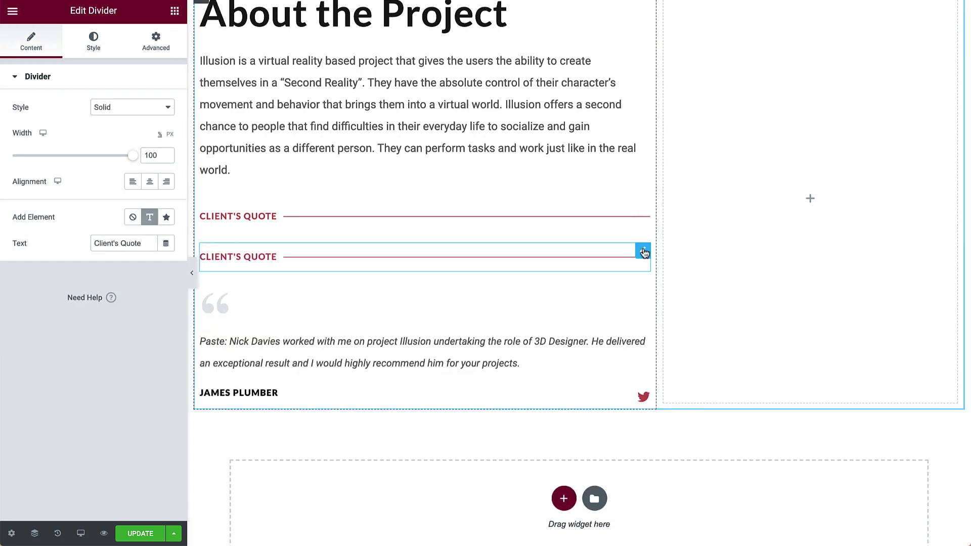
{"action": "left_click_drag", "start_coordinate": [642, 252], "coordinate": [681, 228]}
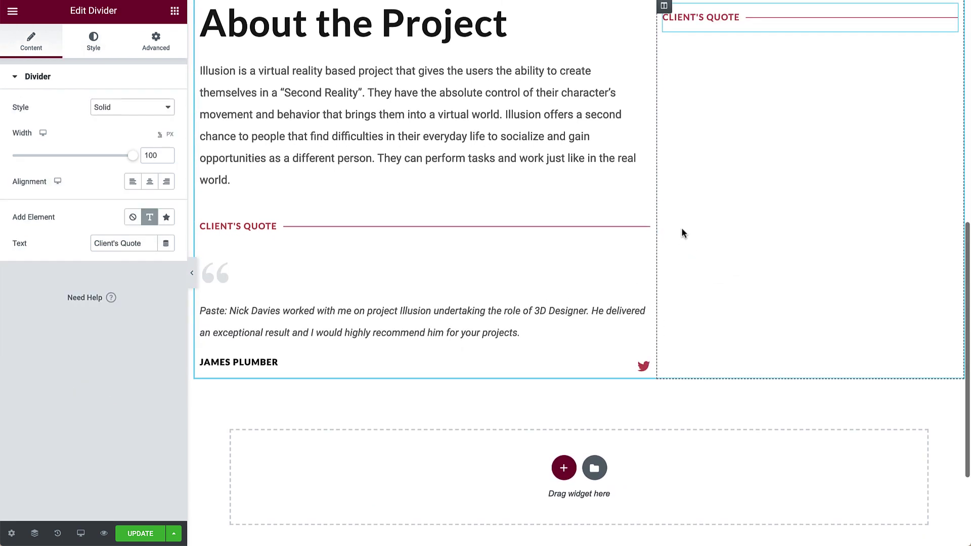
{"action": "triple_click", "coordinate": [122, 243]}
{"action": "type", "text": "Project Images"}
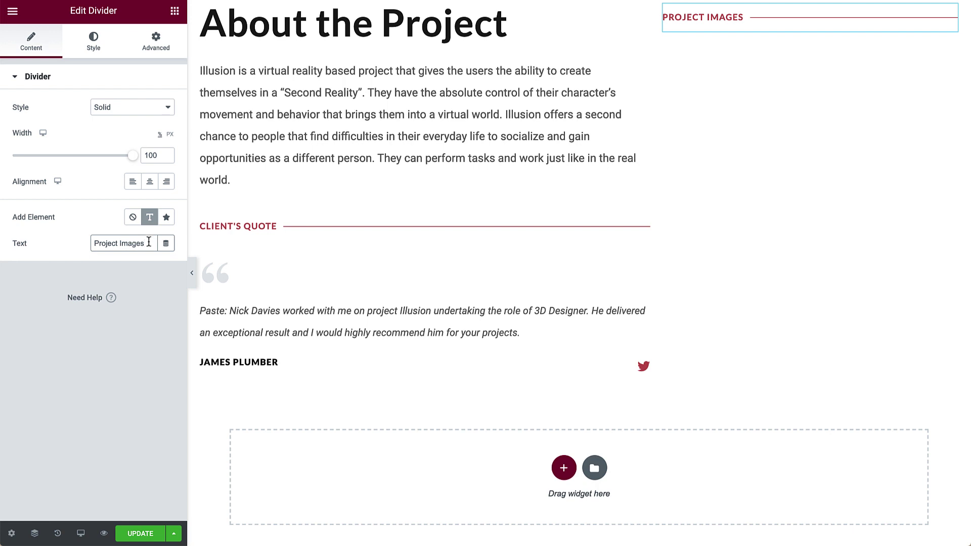
- Drag a Gallery widget beneath the Project Images divider
{"action": "left_click", "coordinate": [174, 12]}
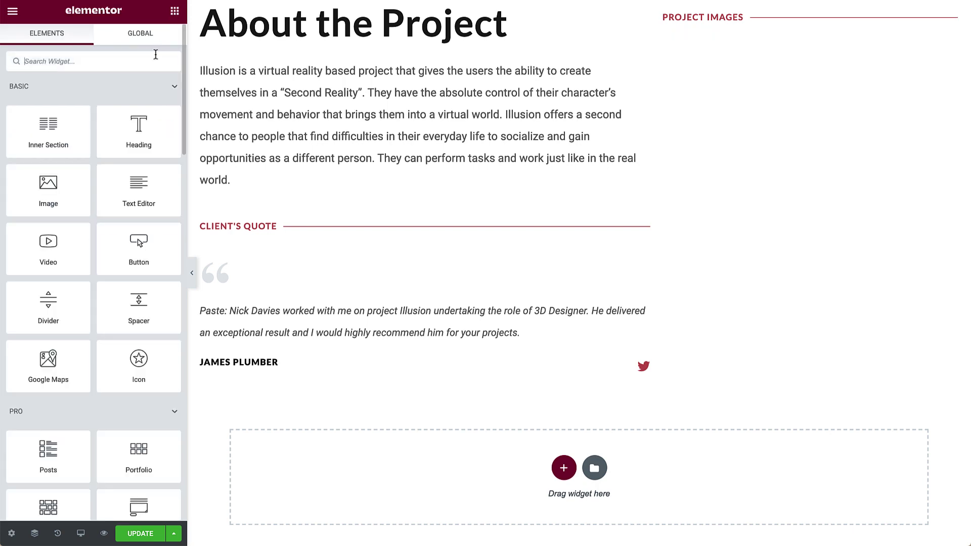
{"action": "type", "text": "gal"}
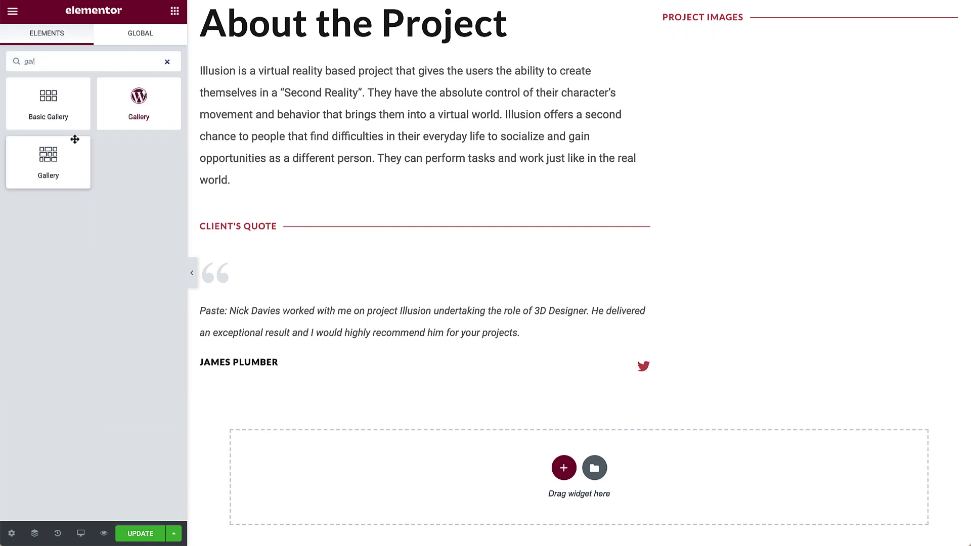
{"action": "left_click_drag", "start_coordinate": [47, 161], "coordinate": [728, 31]}
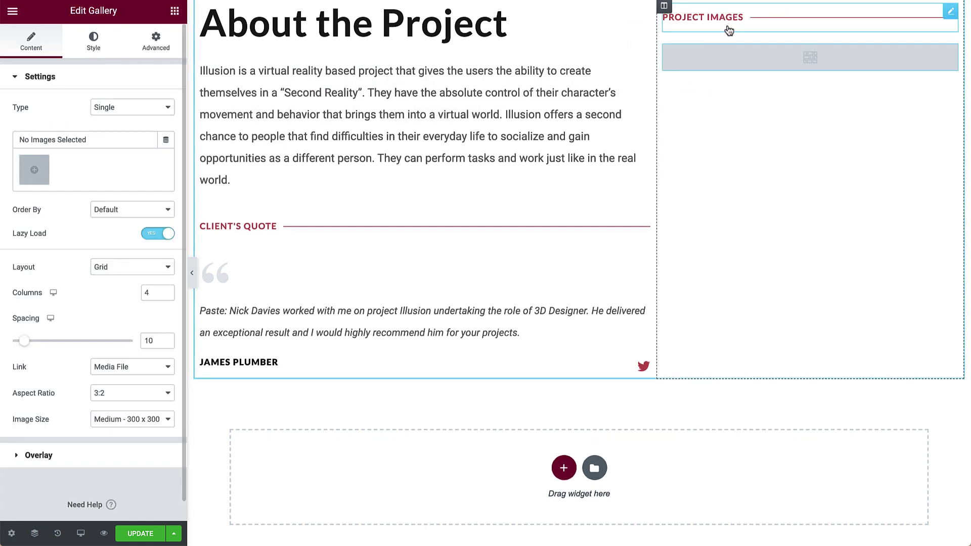
- Create a new gallery from the six project images in the media library
{"action": "left_click", "coordinate": [34, 169]}
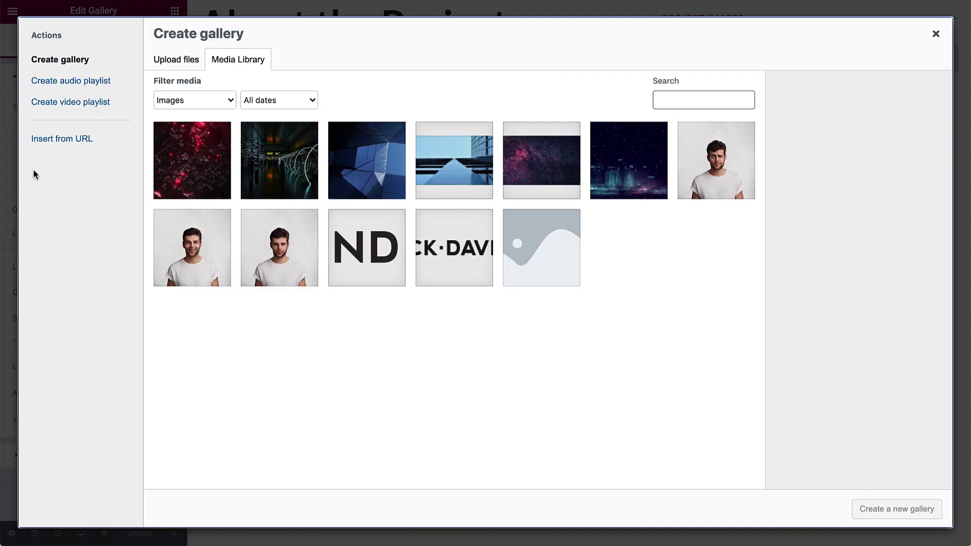
{"action": "left_click", "coordinate": [157, 148]}
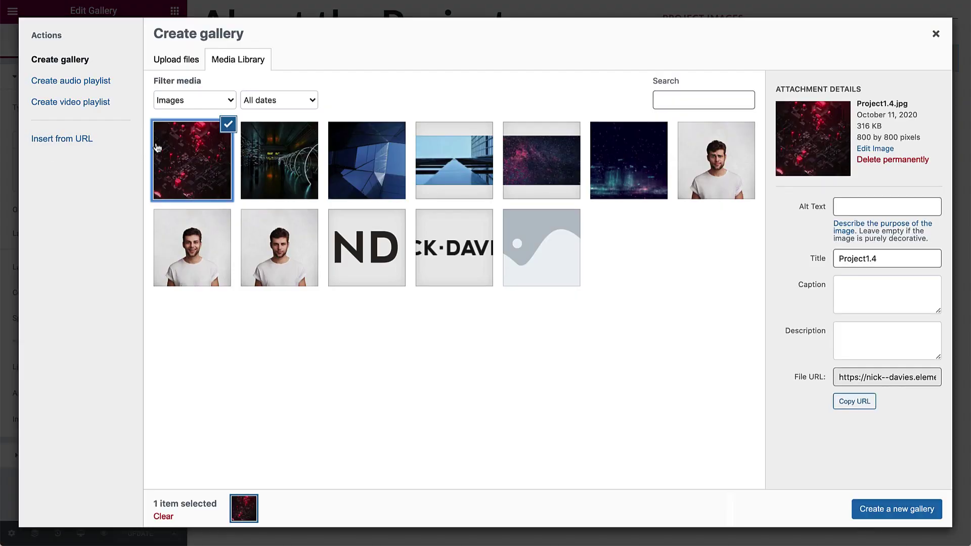
{"action": "left_click", "coordinate": [628, 162], "text": "shift"}
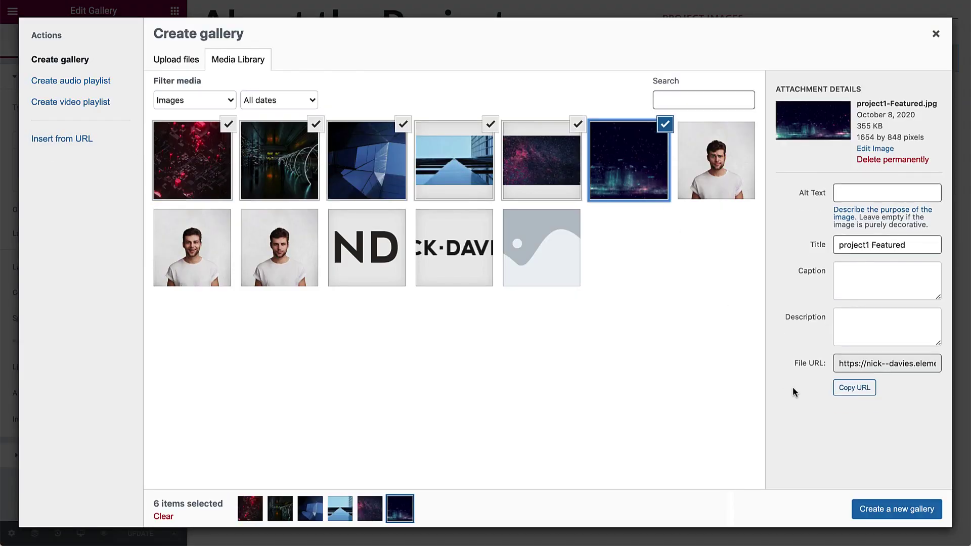
{"action": "left_click", "coordinate": [897, 510]}
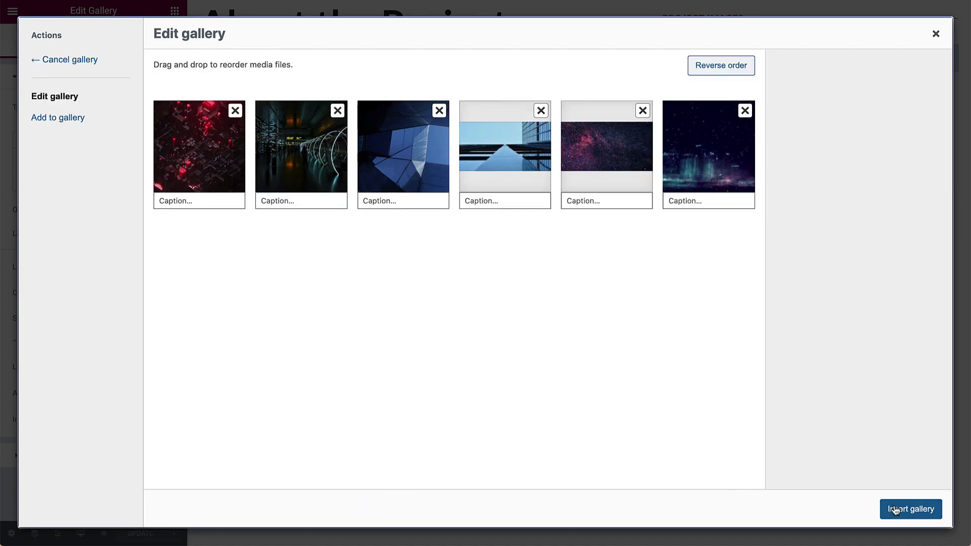
- Caption the images Confetti Splash, Virtual Centre, Rooftop, Glass Rendering, Intro Screen, Winter Freeze and insert the gallery
{"action": "left_click", "coordinate": [227, 200]}
{"action": "type", "text": "Confetti Splash"}
{"action": "key", "text": "Tab"}
{"action": "type", "text": "Virtual Centre"}
{"action": "key", "text": "Tab"}
{"action": "type", "text": "Rooftop"}
{"action": "key", "text": "Tab"}
{"action": "type", "text": "Glass Rendering"}
{"action": "key", "text": "Tab"}
{"action": "type", "text": "Intro Screen"}
{"action": "key", "text": "Tab"}
{"action": "type", "text": "Winder Freeze"}
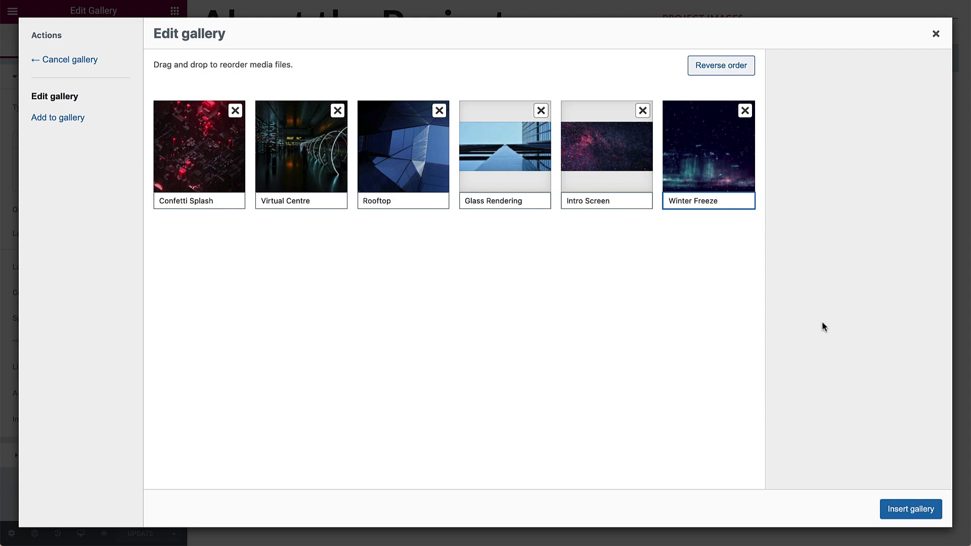
{"action": "left_click", "coordinate": [911, 510]}
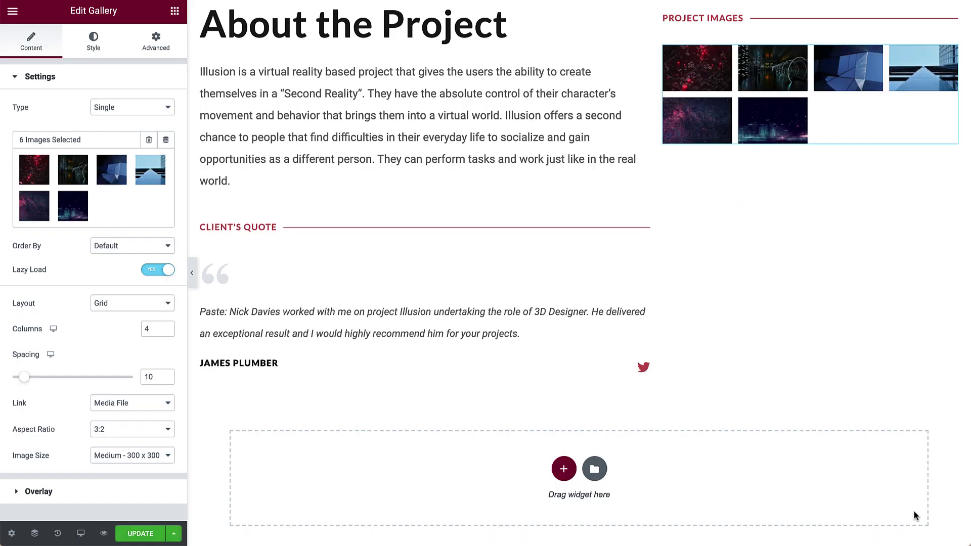
- Set the gallery to 2 columns with 35 px spacing
{"action": "double_click", "coordinate": [155, 330]}
{"action": "type", "text": "2"}
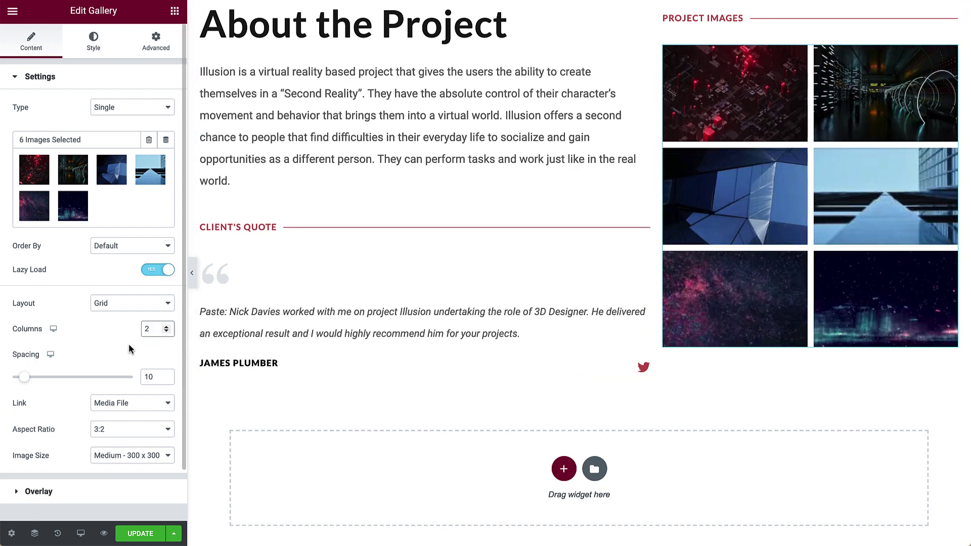
{"action": "left_click_drag", "start_coordinate": [34, 374], "coordinate": [55, 387]}
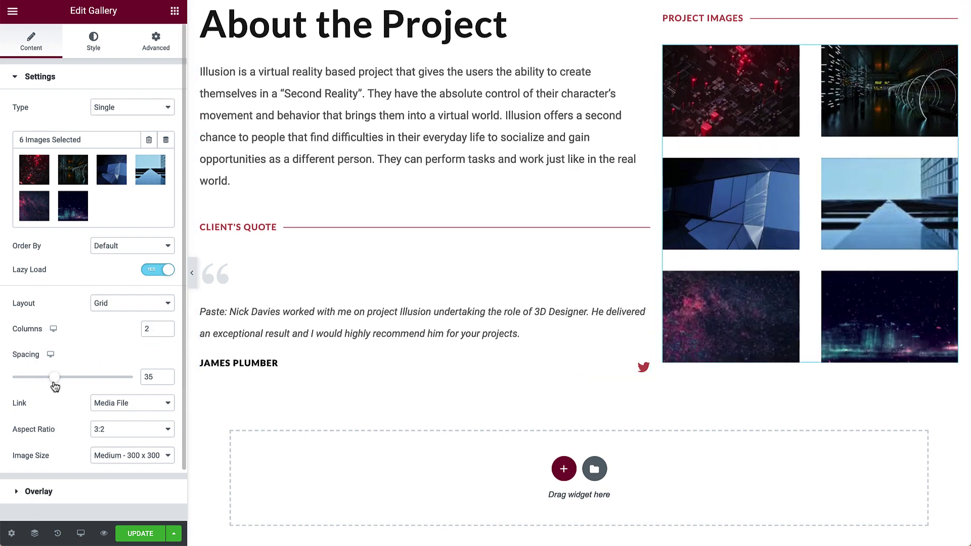
{"action": "scroll", "coordinate": [54, 380], "scroll_direction": "down", "scroll_amount": 2}
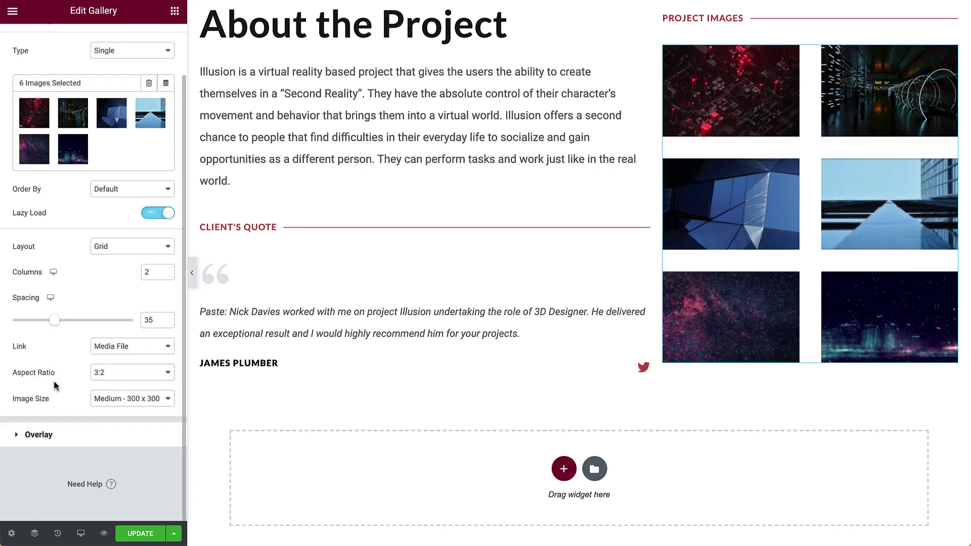
- Set the gallery overlay title to show each image's caption
{"action": "left_click", "coordinate": [66, 432]}
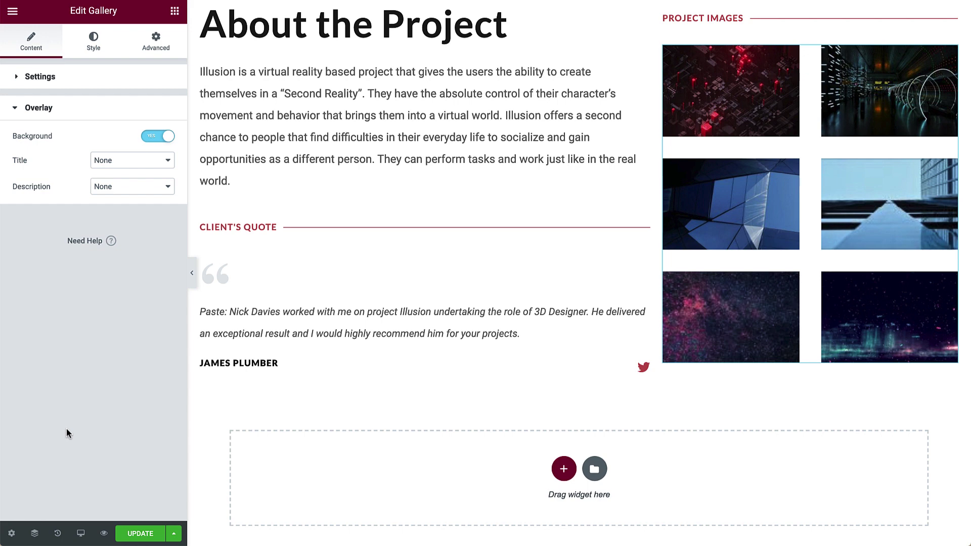
{"action": "left_click", "coordinate": [152, 162]}
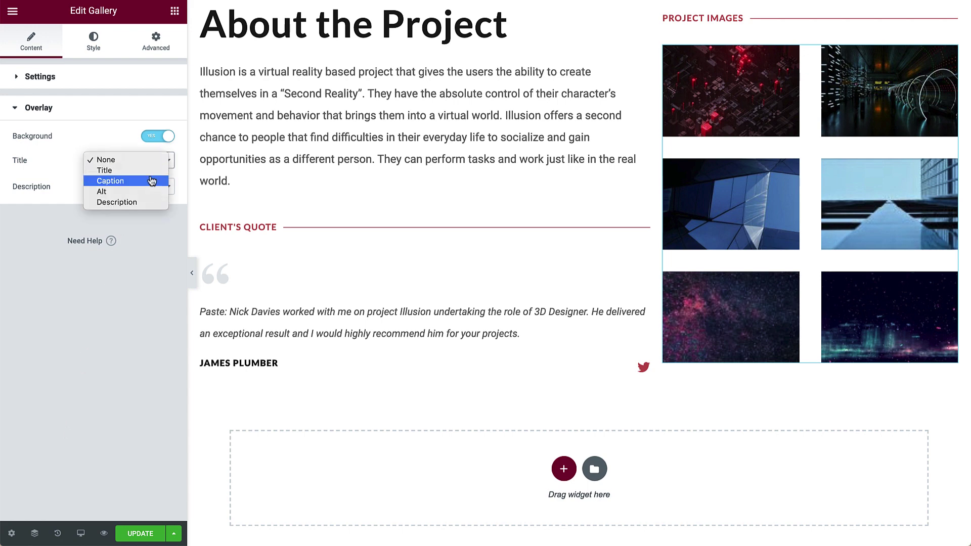
{"action": "left_click", "coordinate": [151, 183]}
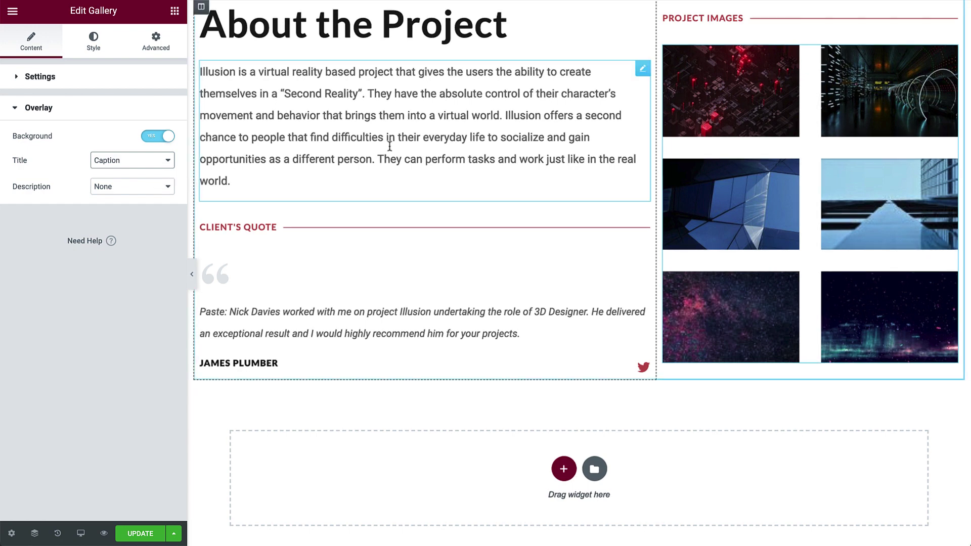
{"action": "mouse_move", "coordinate": [731, 91]}
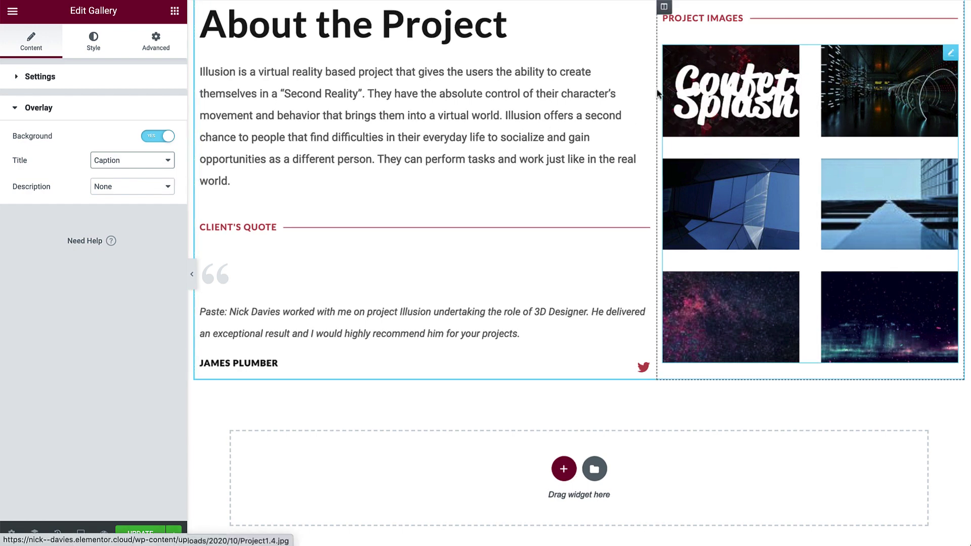
- Give the gallery's hover overlay the red Accent colour
{"action": "left_click", "coordinate": [94, 42]}
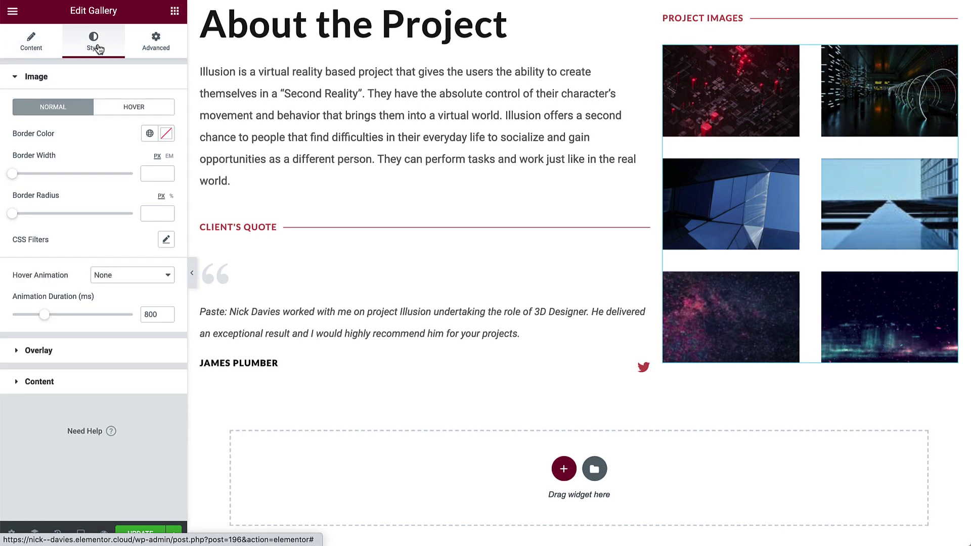
{"action": "left_click", "coordinate": [152, 353]}
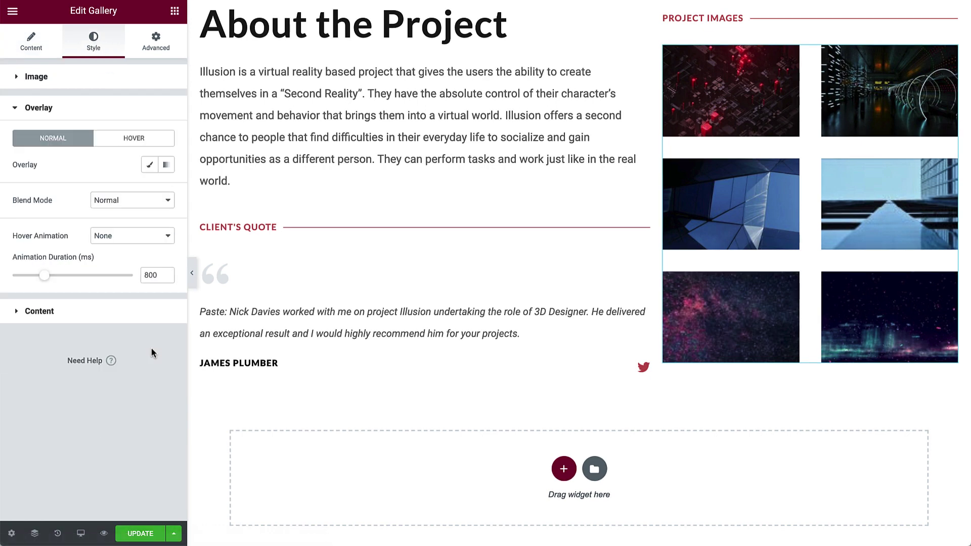
{"action": "left_click", "coordinate": [111, 142]}
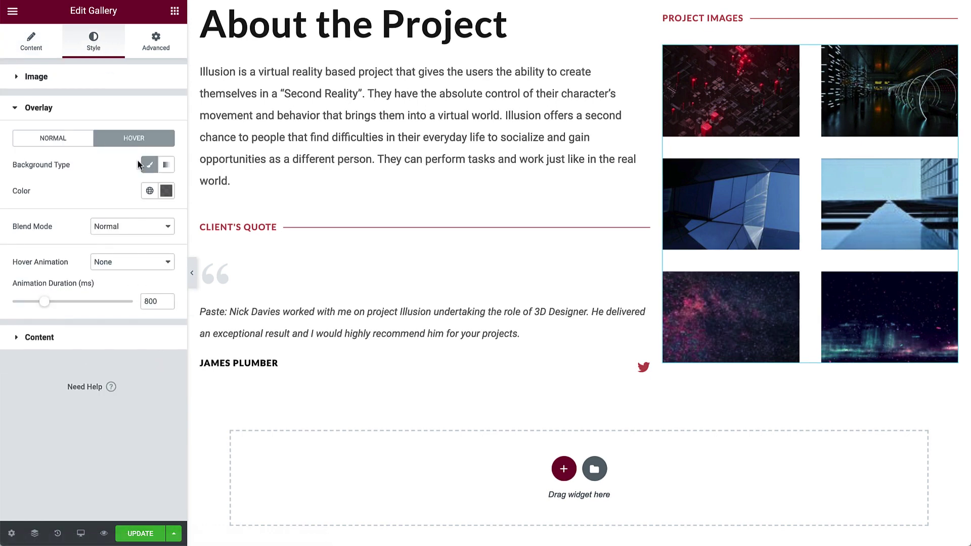
{"action": "left_click", "coordinate": [150, 190]}
{"action": "left_click", "coordinate": [150, 313]}
- Set overlay content padding to 10 with Secondary white titles in Accent Text typography
{"action": "left_click", "coordinate": [148, 338]}
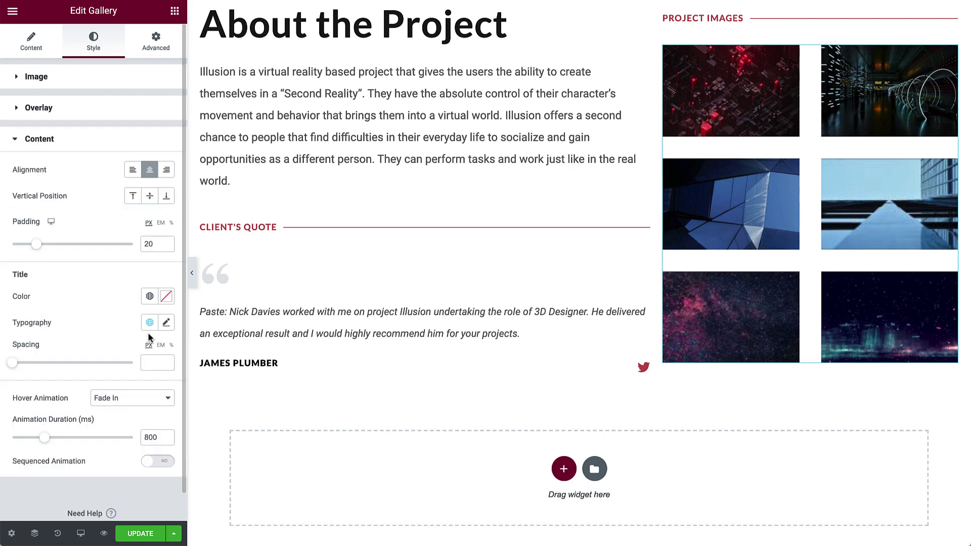
{"action": "left_click_drag", "start_coordinate": [40, 249], "coordinate": [25, 249]}
{"action": "left_click", "coordinate": [150, 297]}
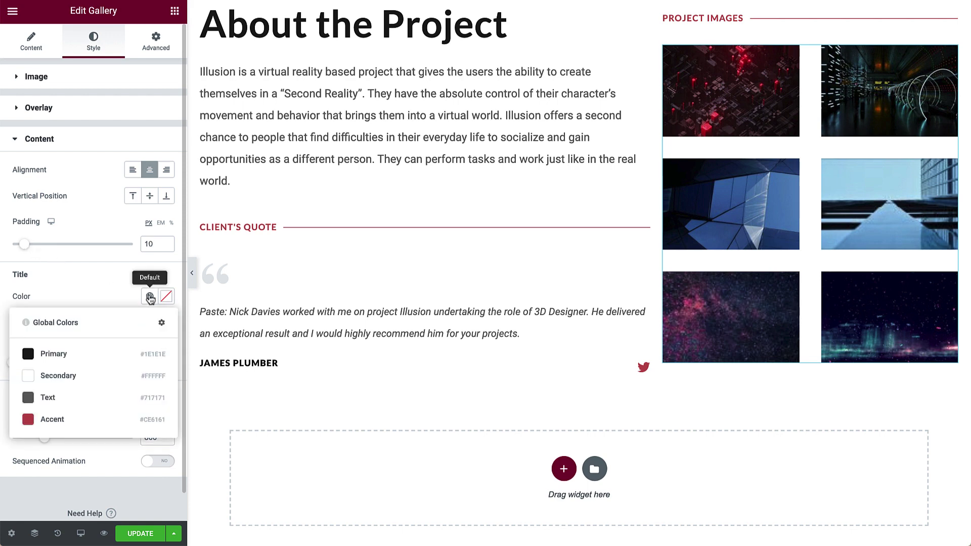
{"action": "left_click", "coordinate": [144, 375]}
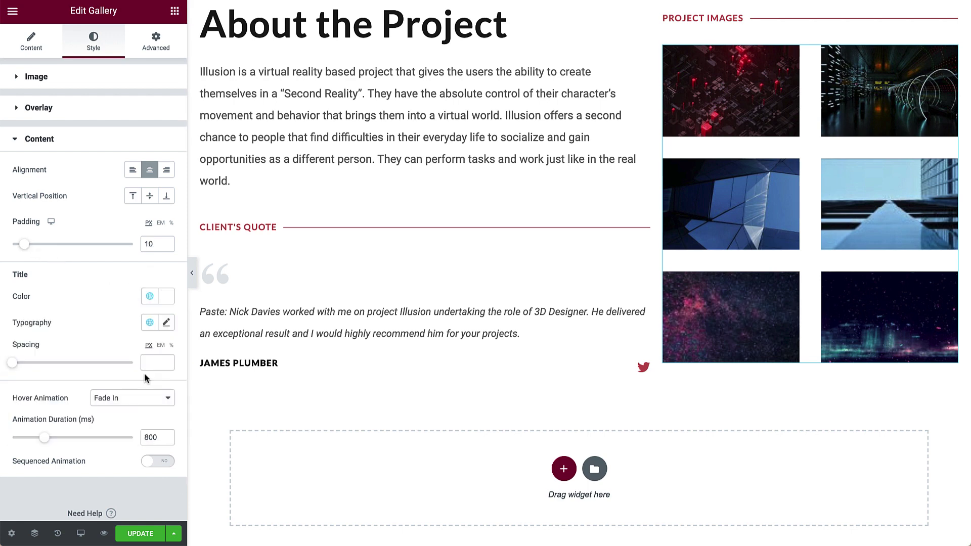
{"action": "left_click", "coordinate": [149, 323]}
{"action": "left_click", "coordinate": [138, 488]}
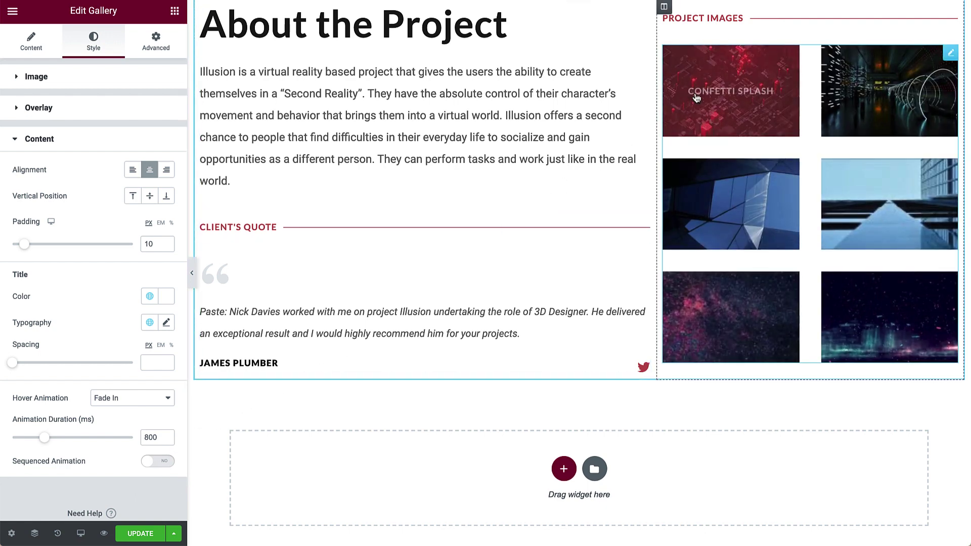
{"action": "mouse_move", "coordinate": [731, 90]}
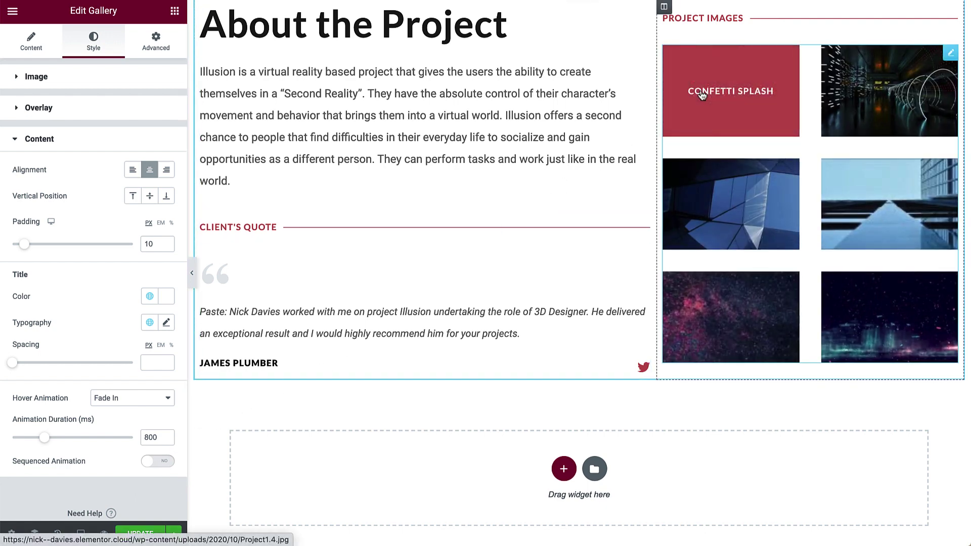
{"action": "left_click", "coordinate": [702, 92]}
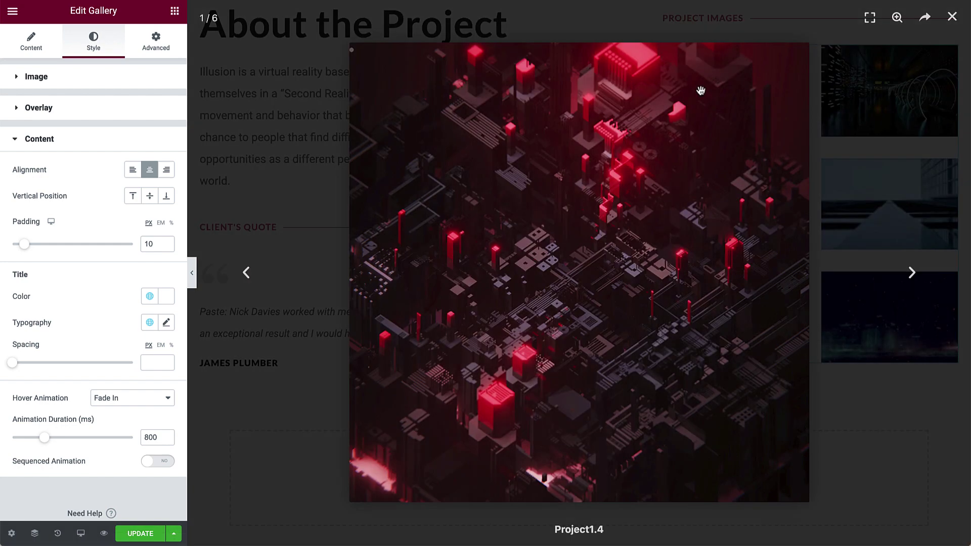
{"action": "left_click", "coordinate": [953, 16]}
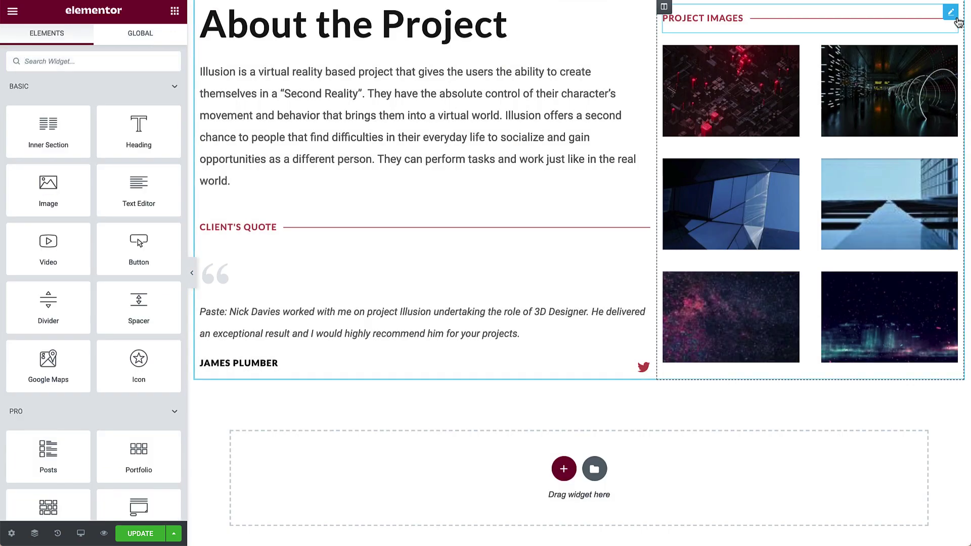
{"action": "scroll", "coordinate": [597, 36], "scroll_direction": "up", "scroll_amount": 1}
- Pad the About the Project section 80 px top and 30 px bottom
{"action": "left_click", "coordinate": [579, 19]}
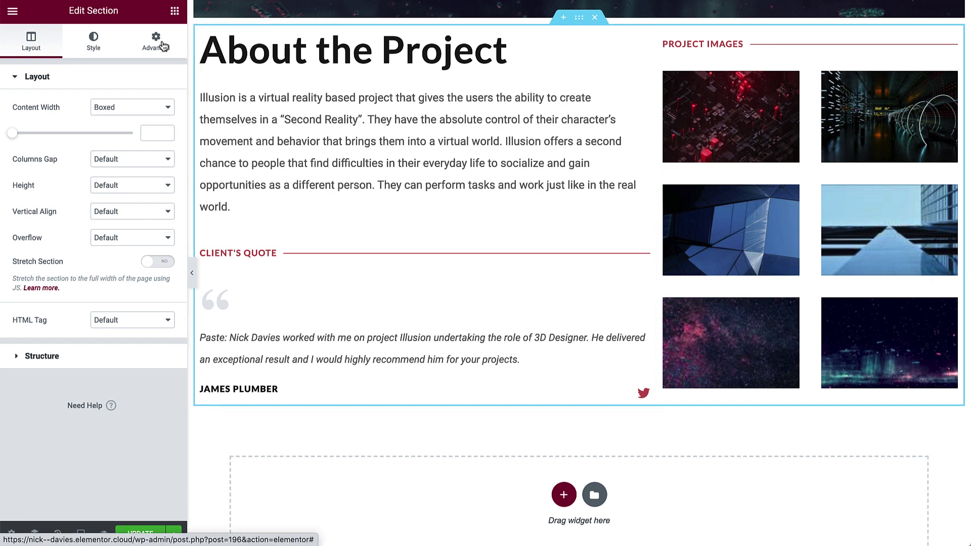
{"action": "left_click", "coordinate": [162, 46]}
{"action": "left_click", "coordinate": [158, 187]}
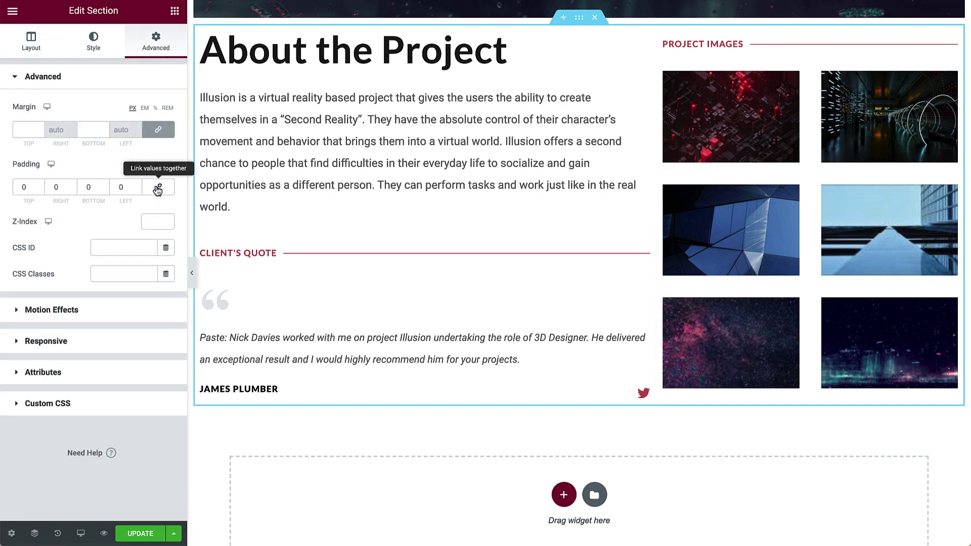
{"action": "left_click", "coordinate": [24, 187]}
{"action": "type", "text": "80"}
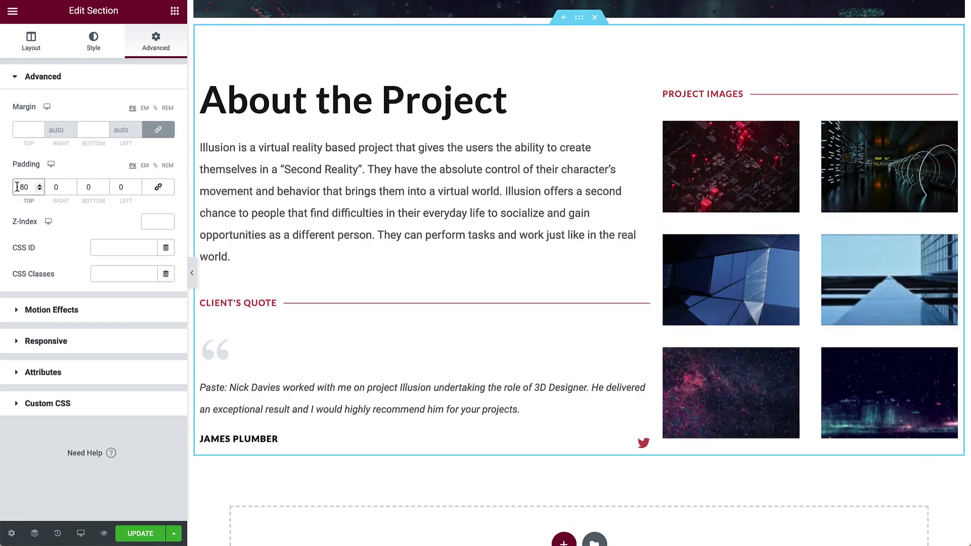
{"action": "key", "text": "Tab"}
{"action": "key", "text": "Tab"}
{"action": "type", "text": "30"}
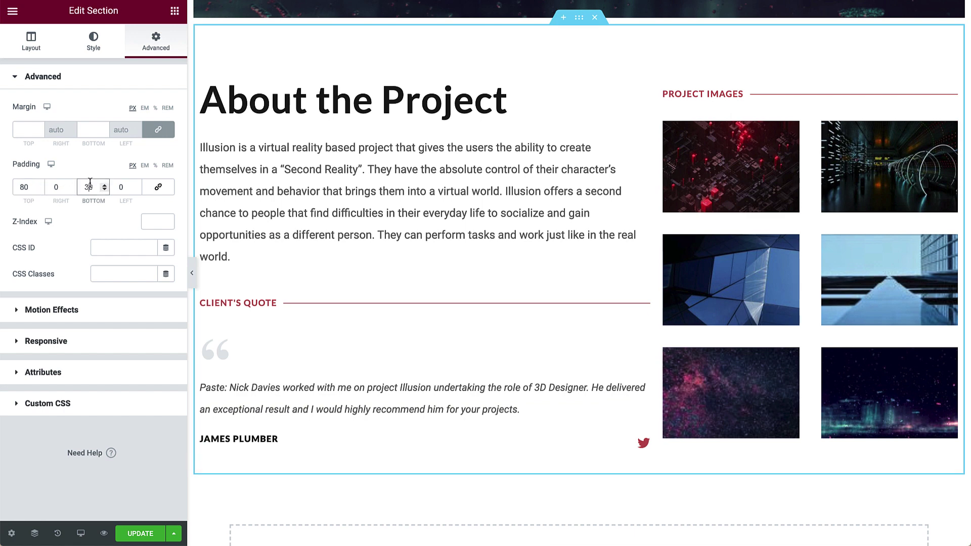
- Give the left text column 100 px right padding and the right image column zero padding
{"action": "left_click", "coordinate": [202, 82]}
{"action": "left_click", "coordinate": [155, 42]}
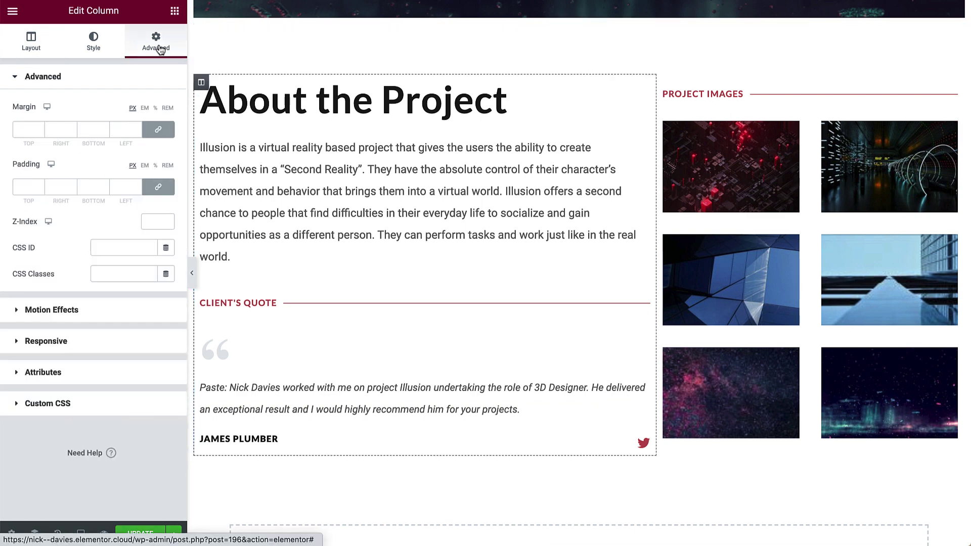
{"action": "left_click", "coordinate": [158, 187]}
{"action": "double_click", "coordinate": [58, 187]}
{"action": "type", "text": "100"}
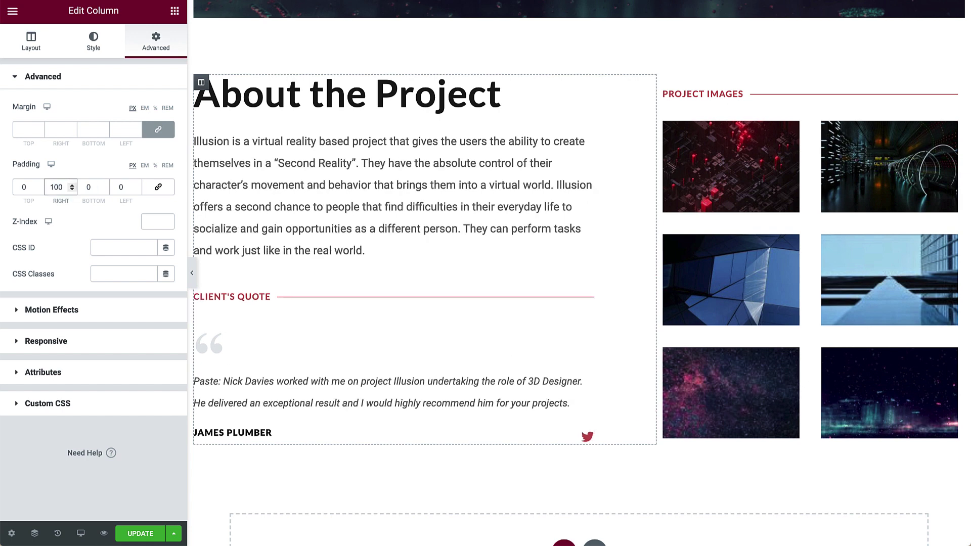
{"action": "left_click", "coordinate": [665, 85]}
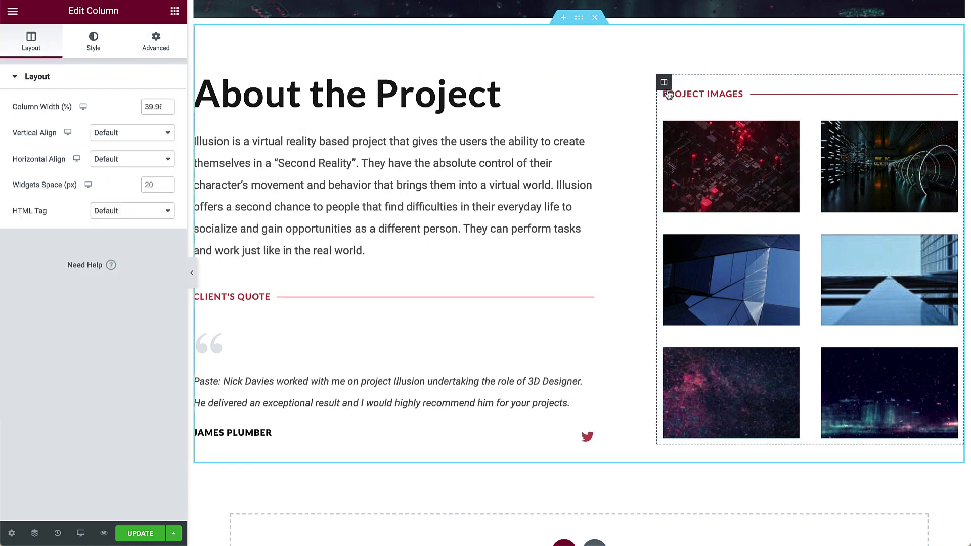
{"action": "left_click", "coordinate": [156, 42]}
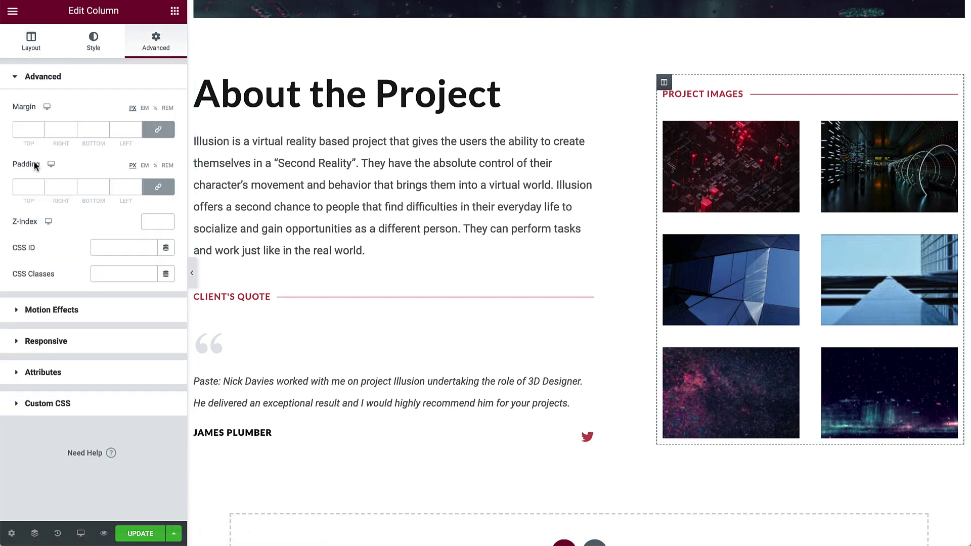
{"action": "left_click", "coordinate": [40, 189]}
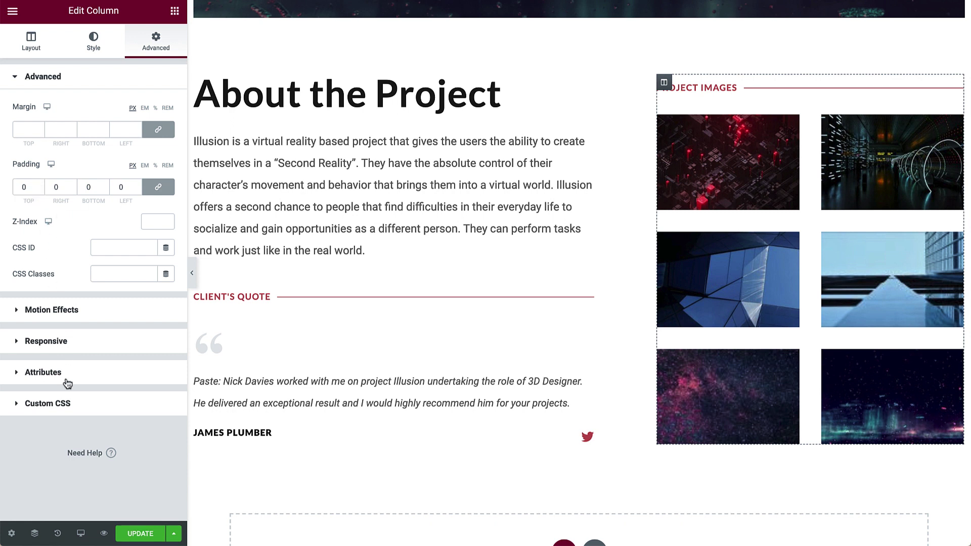
- In mobile view, give the About column 10 px linked padding on all sides
{"action": "mouse_move", "coordinate": [80, 533]}
{"action": "left_click", "coordinate": [95, 503]}
{"action": "scroll", "coordinate": [482, 337], "scroll_direction": "up", "scroll_amount": 5}
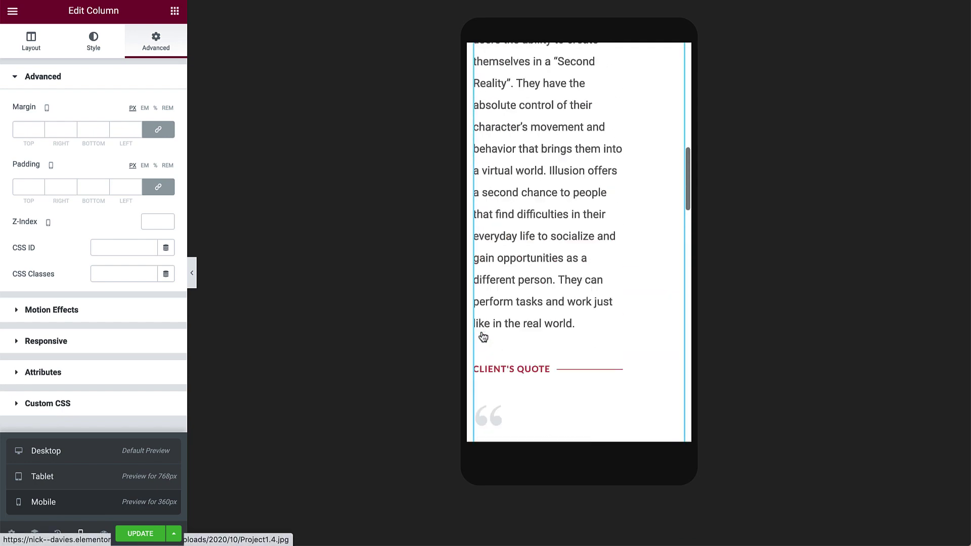
{"action": "scroll", "coordinate": [481, 332], "scroll_direction": "up", "scroll_amount": 3}
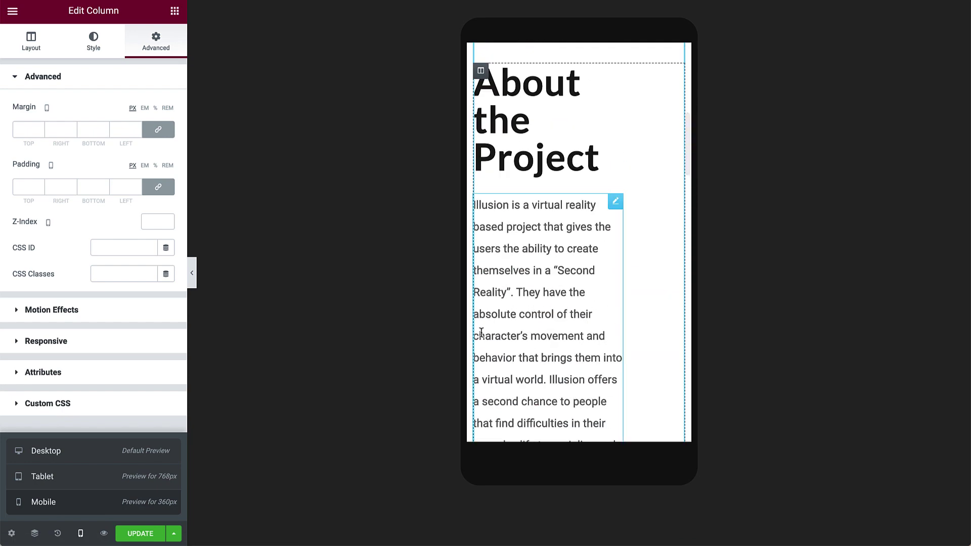
{"action": "left_click", "coordinate": [480, 71]}
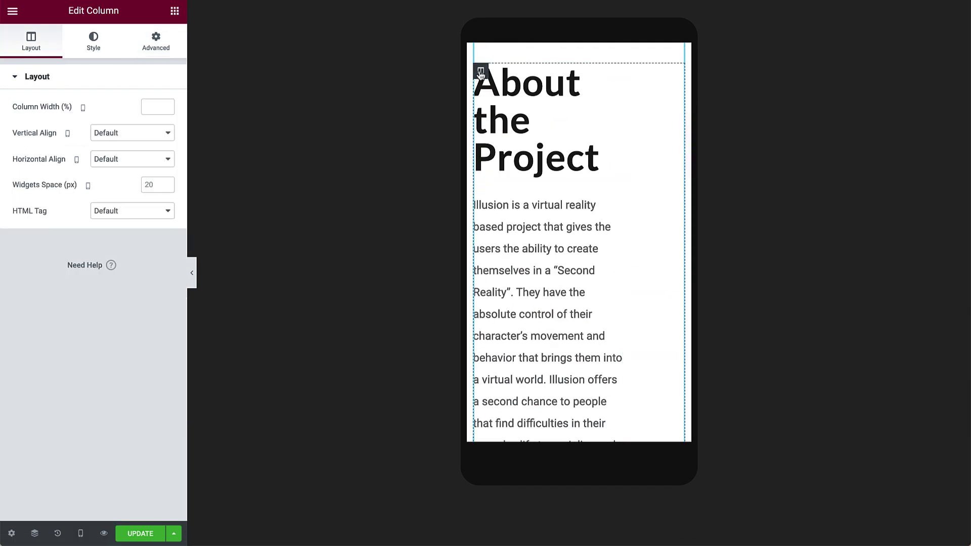
{"action": "left_click", "coordinate": [148, 47]}
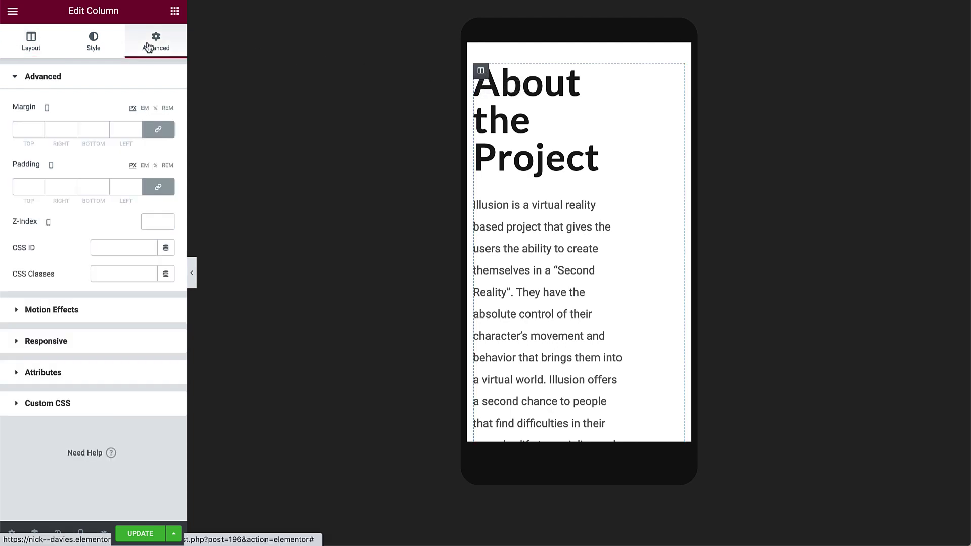
{"action": "left_click", "coordinate": [29, 186]}
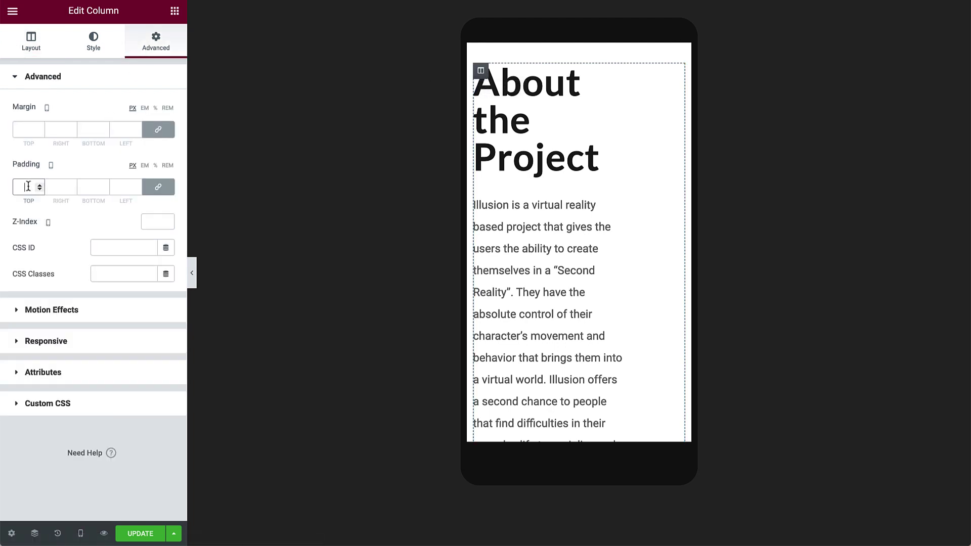
{"action": "type", "text": "10"}
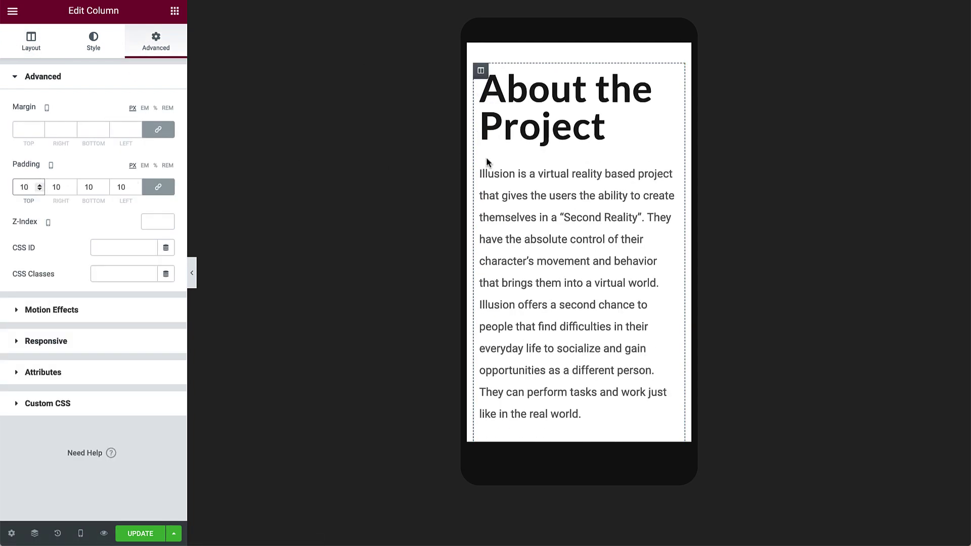
{"action": "scroll", "coordinate": [489, 159], "scroll_direction": "down", "scroll_amount": 5}
{"action": "scroll", "coordinate": [489, 160], "scroll_direction": "down", "scroll_amount": 3}
{"action": "scroll", "coordinate": [490, 160], "scroll_direction": "down", "scroll_amount": 2}
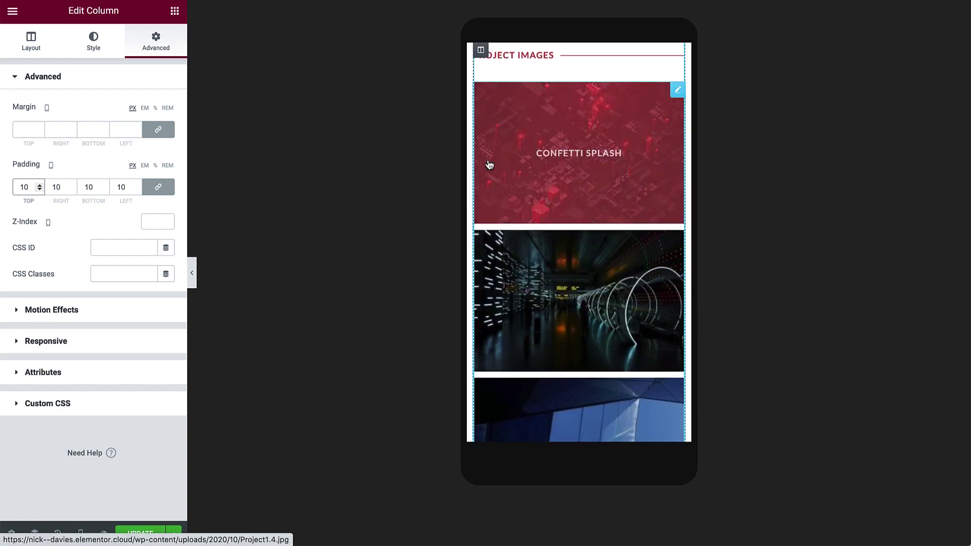
- Show the Project Images gallery in 2 columns on mobile and update the post
{"action": "left_click", "coordinate": [680, 90]}
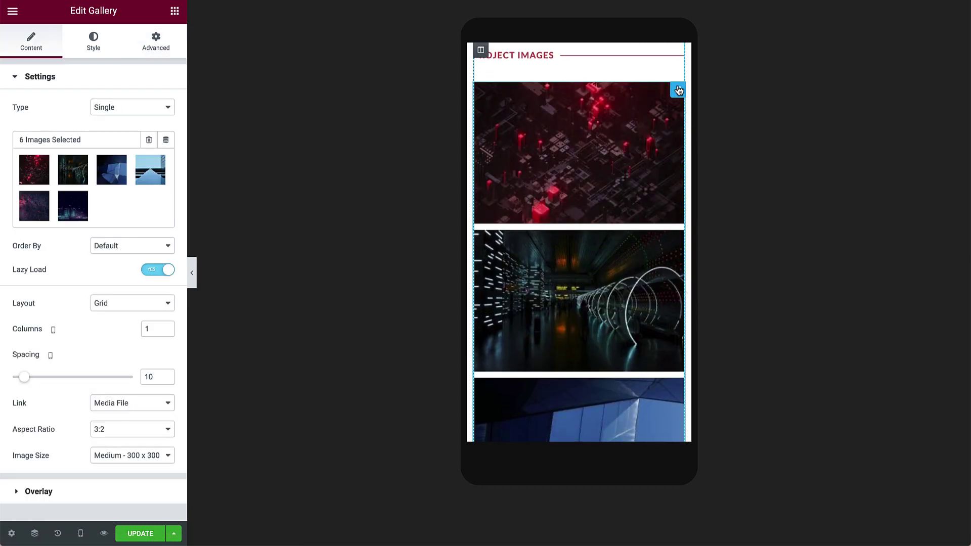
{"action": "left_click", "coordinate": [166, 326]}
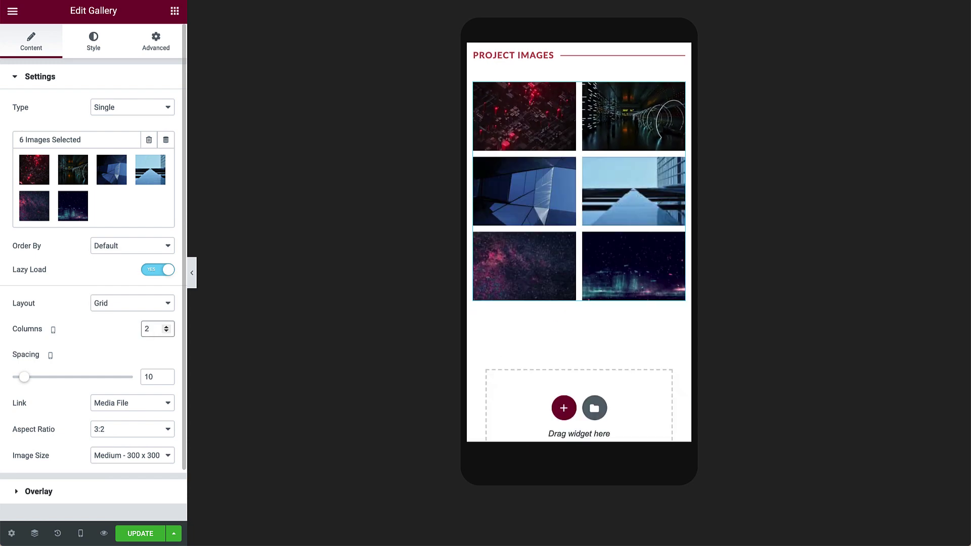
{"action": "left_click", "coordinate": [141, 536]}
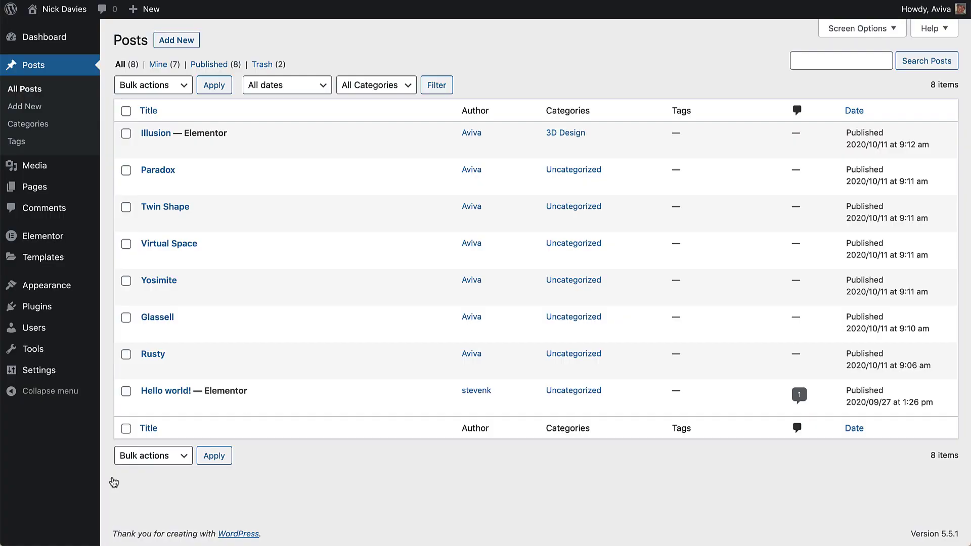
- File Paradox under new Graphic Design and Illustration categories instead of Uncategorized
{"action": "mouse_move", "coordinate": [157, 175]}
{"action": "left_click", "coordinate": [148, 186]}
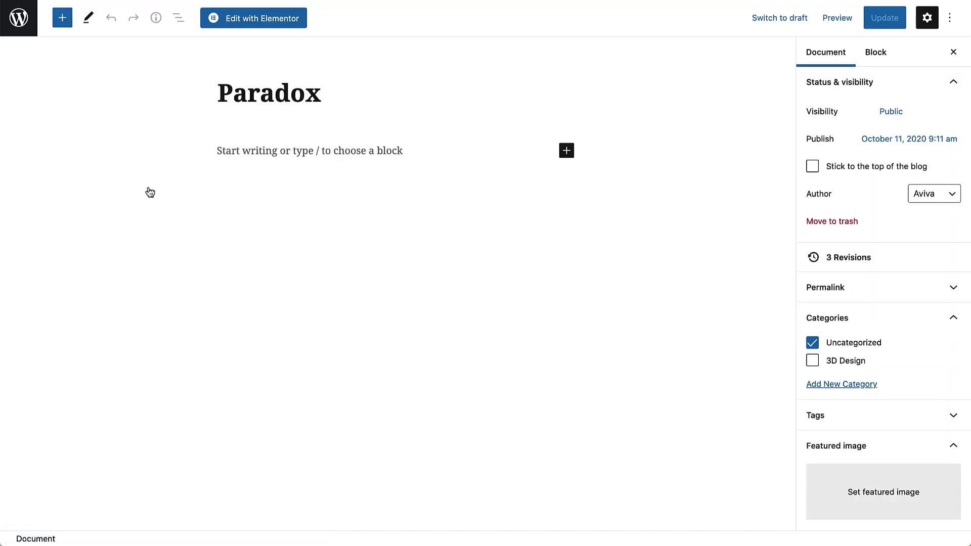
{"action": "left_click", "coordinate": [812, 343]}
{"action": "left_click", "coordinate": [817, 384]}
{"action": "left_click", "coordinate": [921, 422]}
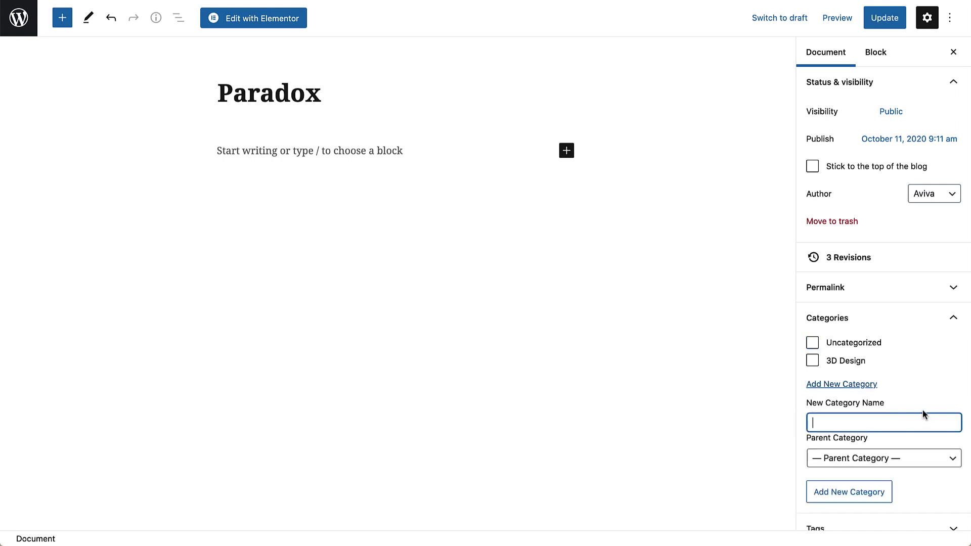
{"action": "type", "text": "Graphic Design"}
{"action": "left_click", "coordinate": [862, 492]}
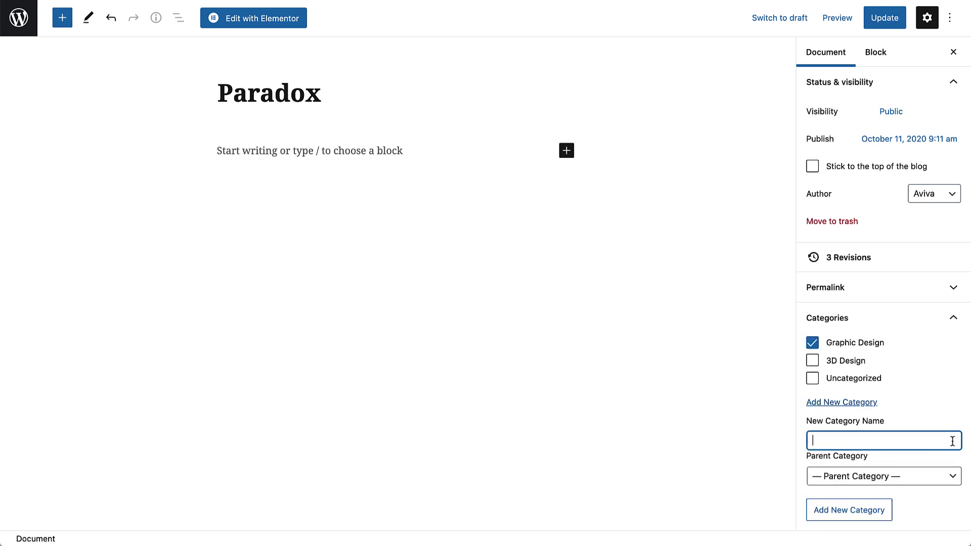
{"action": "type", "text": "Illustration"}
{"action": "left_click", "coordinate": [868, 510]}
{"action": "scroll", "coordinate": [865, 509], "scroll_direction": "down", "scroll_amount": 5}
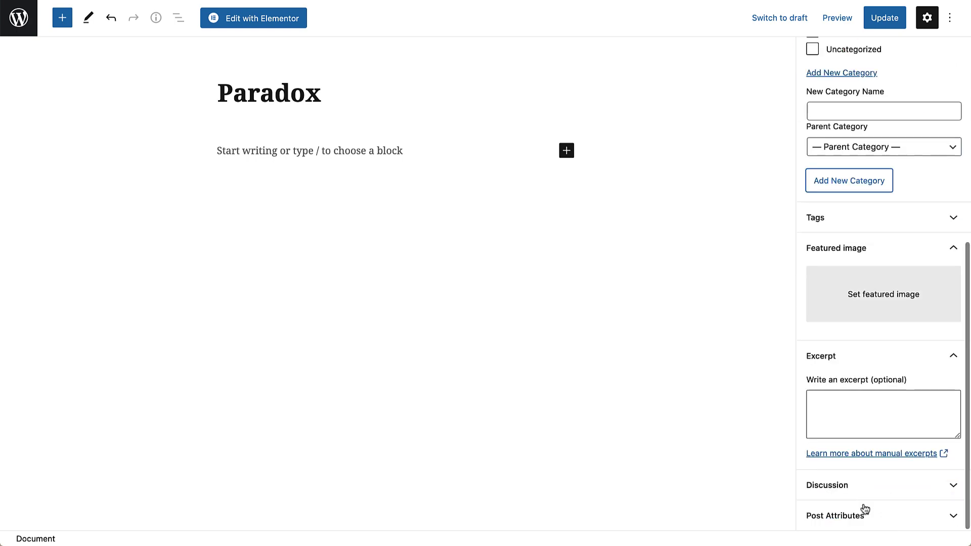
- Give Paradox the purple feathery featured image and pasted excerpt, then save it
{"action": "left_click", "coordinate": [887, 301]}
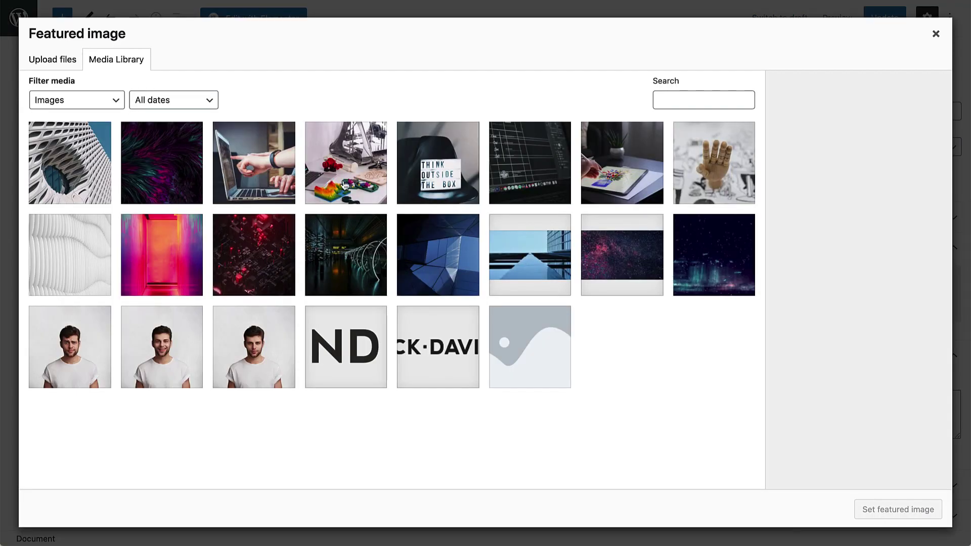
{"action": "left_click", "coordinate": [162, 163]}
{"action": "left_click", "coordinate": [898, 510]}
{"action": "scroll", "coordinate": [895, 513], "scroll_direction": "down", "scroll_amount": 2}
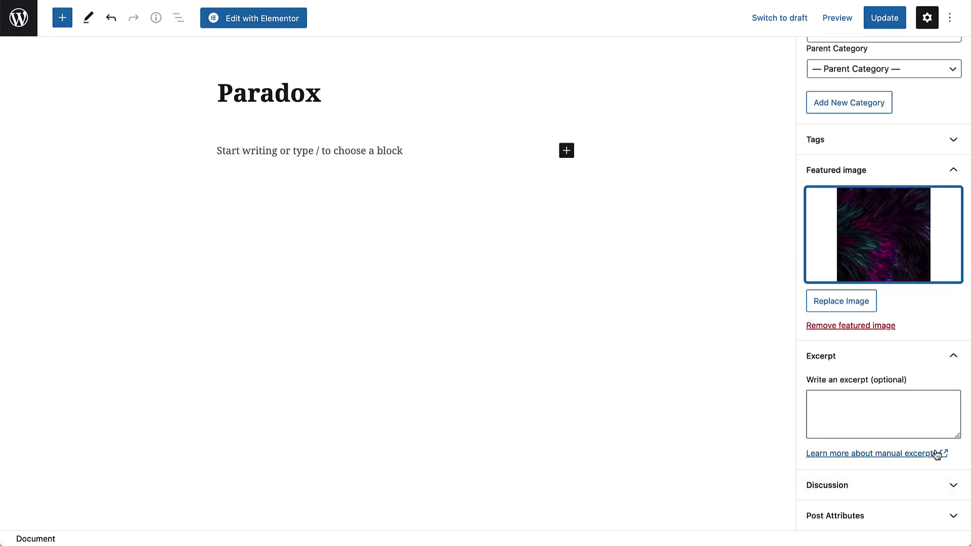
{"action": "left_click", "coordinate": [946, 433]}
{"action": "type", "text": "Paradox is a branding and identity project for a tech startup. I undertook the role of Graphic Designer."}
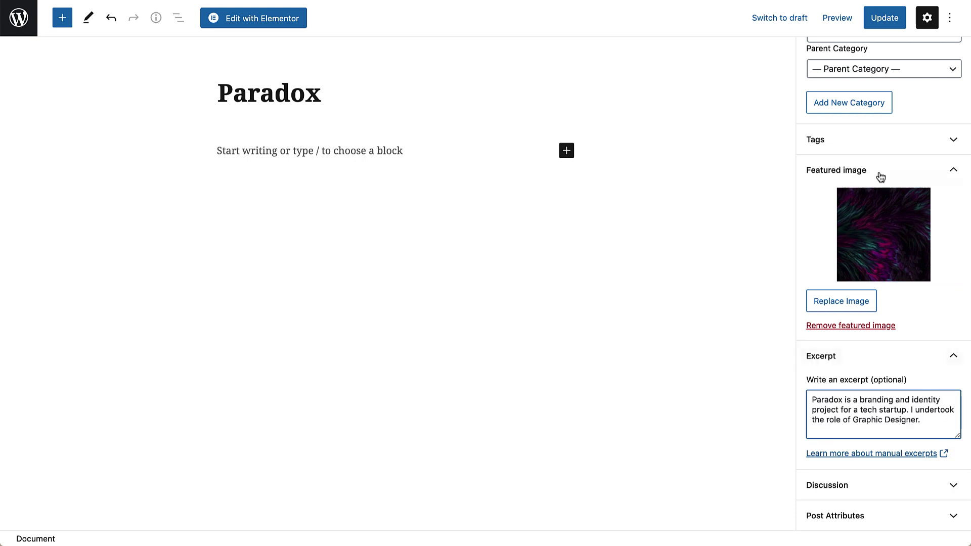
{"action": "left_click", "coordinate": [884, 21]}
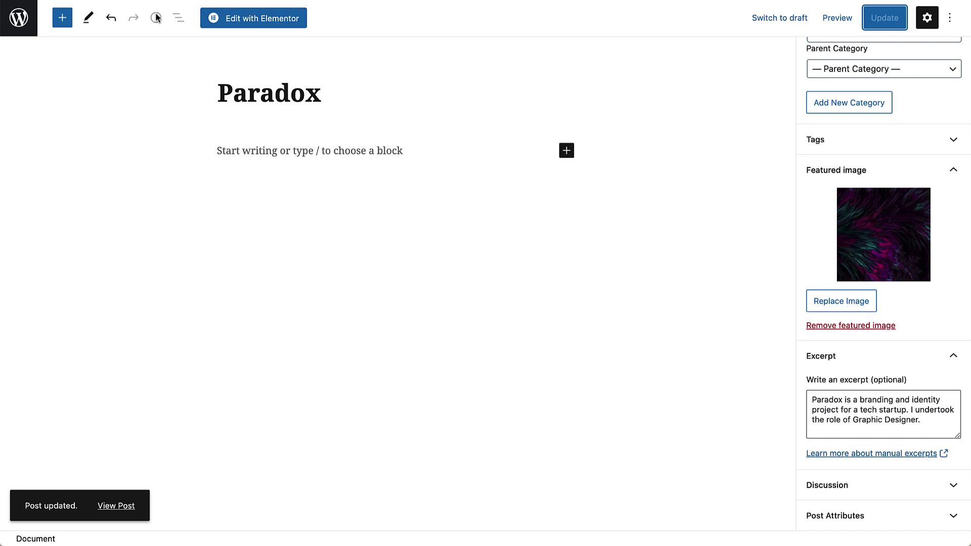
{"action": "left_click", "coordinate": [19, 18]}
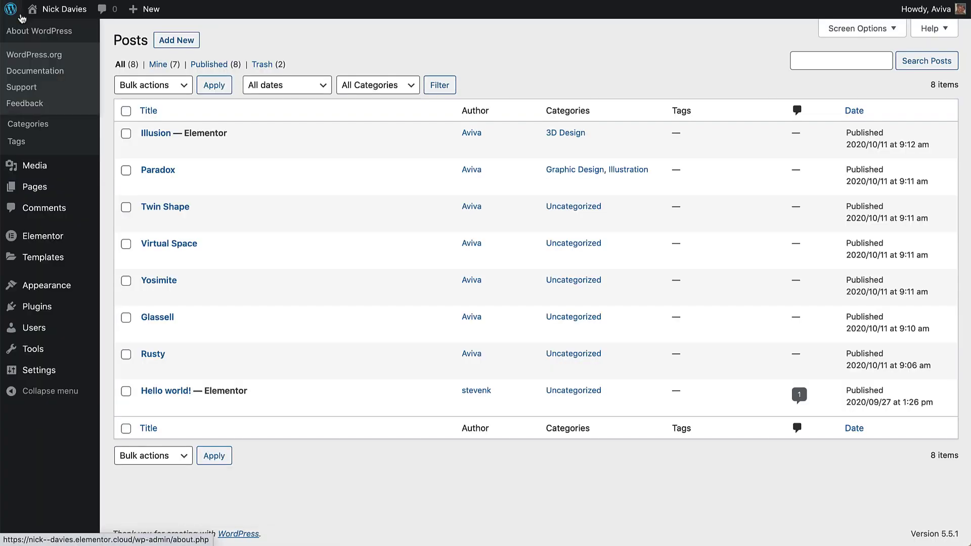
- File Twin Shape under 3D Design with the white curved building featured image and an excerpt, then save
{"action": "mouse_move", "coordinate": [165, 213]}
{"action": "left_click", "coordinate": [147, 223]}
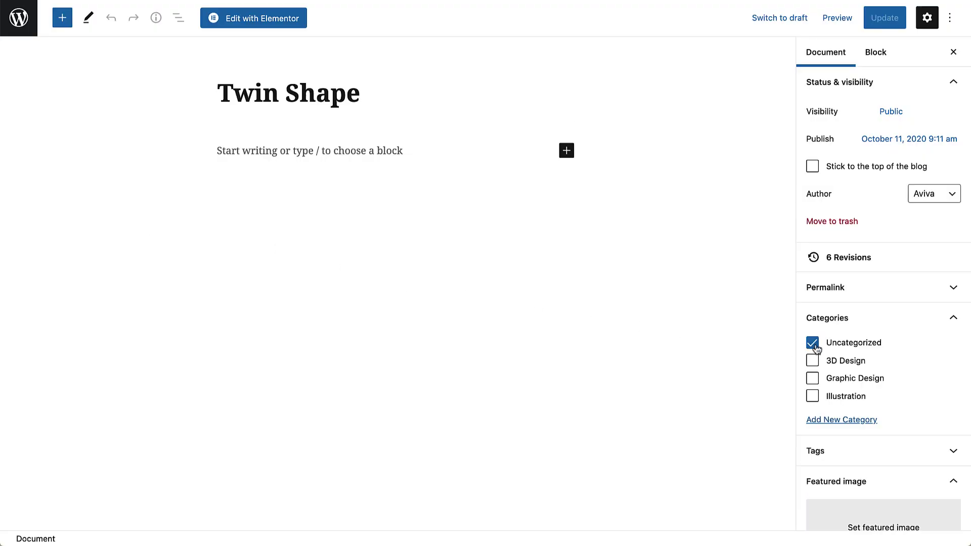
{"action": "left_click", "coordinate": [813, 343]}
{"action": "left_click", "coordinate": [812, 361]}
{"action": "scroll", "coordinate": [813, 363], "scroll_direction": "down", "scroll_amount": 5}
{"action": "left_click", "coordinate": [883, 325]}
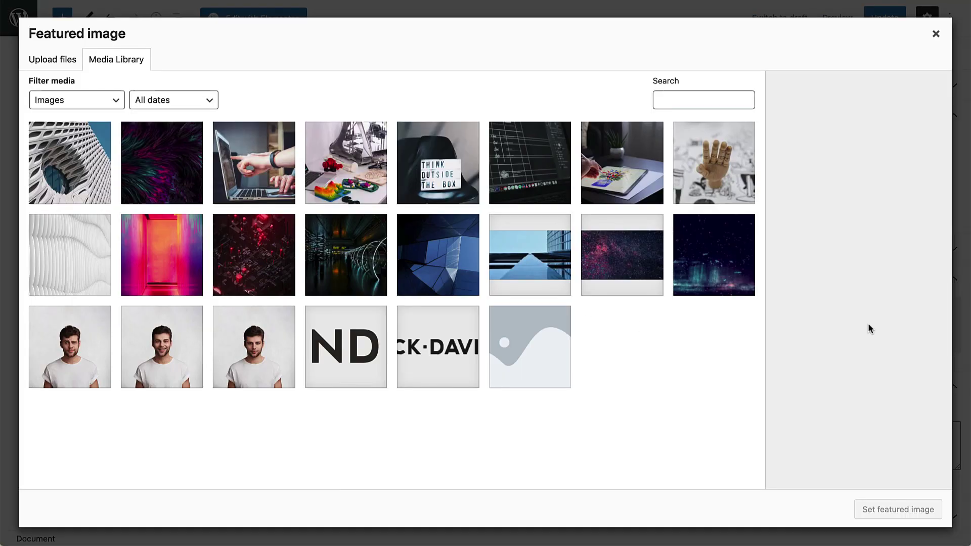
{"action": "left_click", "coordinate": [109, 137]}
{"action": "left_click", "coordinate": [861, 489]}
{"action": "left_click", "coordinate": [948, 432]}
{"action": "type", "text": "Twin Shape was a futuristic project I worked on. I undertook the role of 3D Designer"}
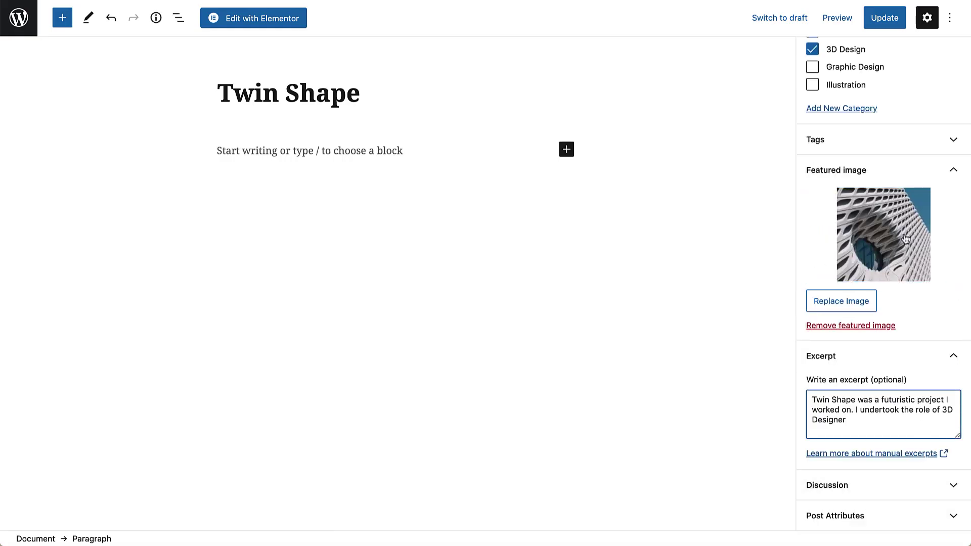
{"action": "left_click", "coordinate": [885, 18]}
{"action": "left_click", "coordinate": [19, 17]}
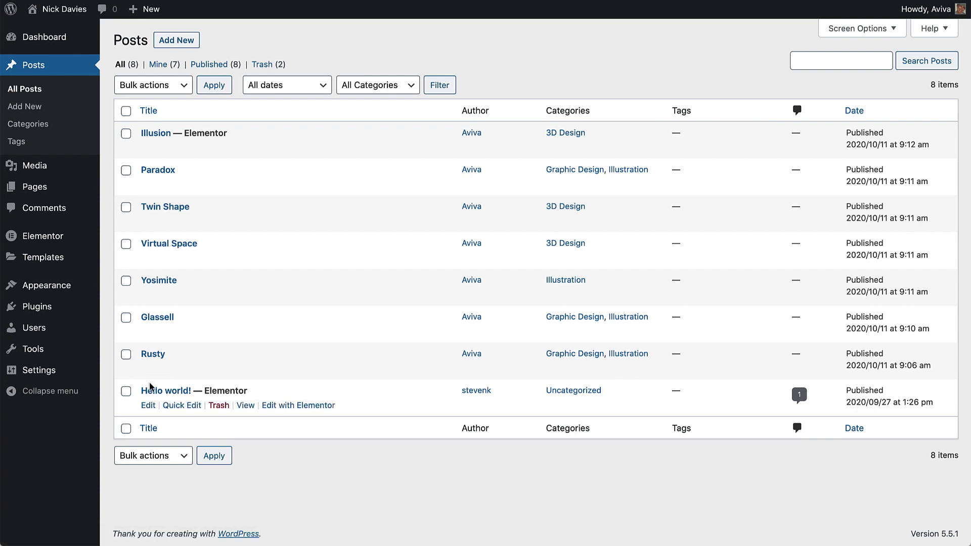
- Trash the Hello world! post and recheck Paradox's settings before returning to Posts
{"action": "left_click", "coordinate": [219, 406]}
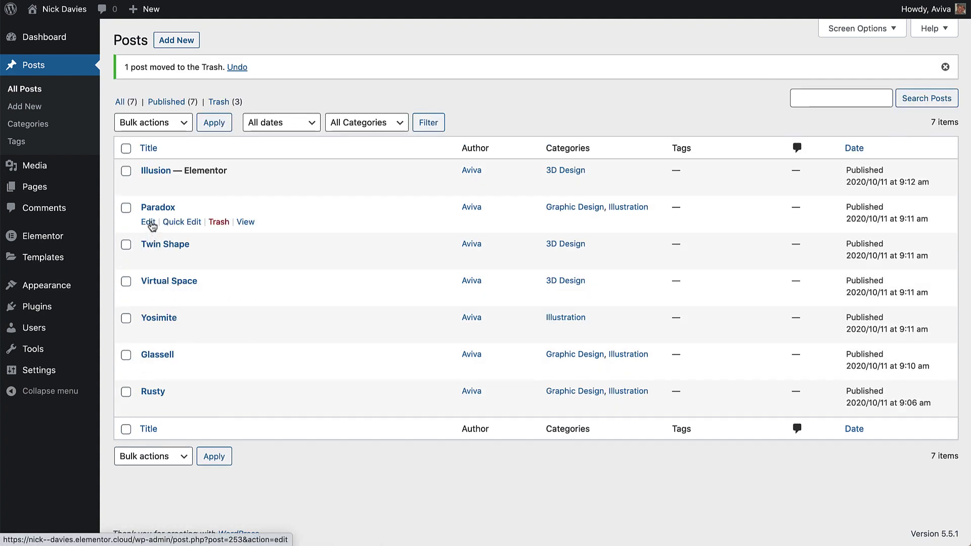
{"action": "left_click", "coordinate": [148, 223]}
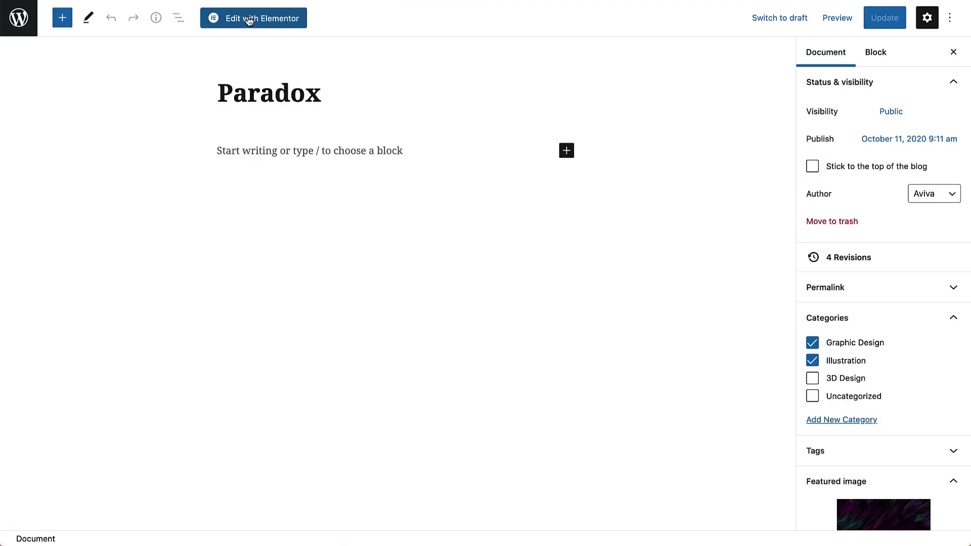
{"action": "left_click", "coordinate": [19, 18]}
{"action": "mouse_move", "coordinate": [183, 134]}
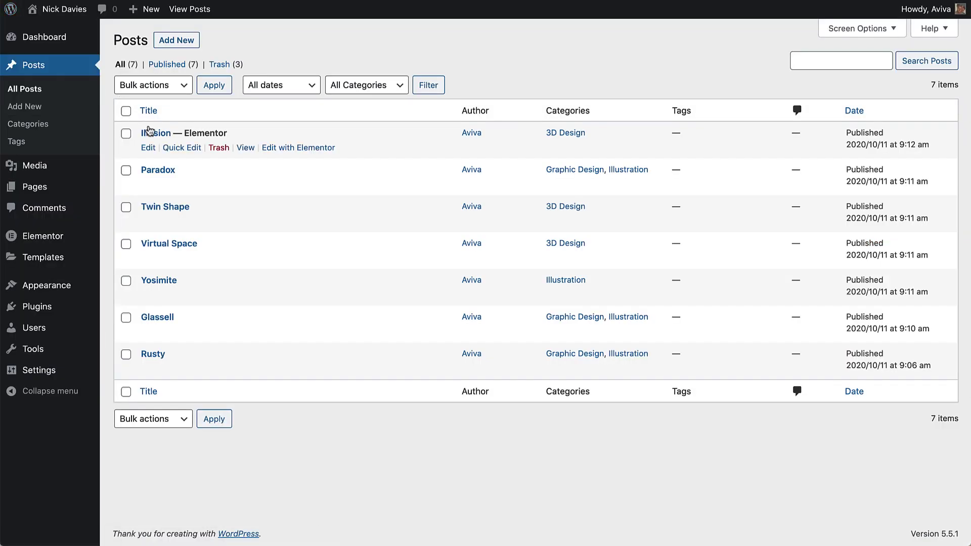
- Bring up Elementor's Save as Template dialog for the Illusion post
{"action": "left_click", "coordinate": [297, 148]}
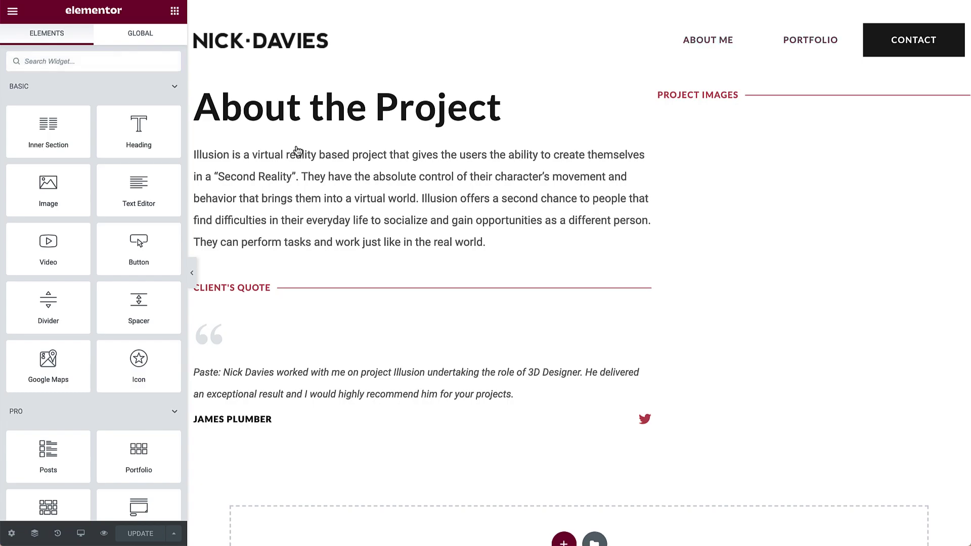
{"action": "left_click", "coordinate": [173, 534]}
{"action": "left_click", "coordinate": [159, 501]}
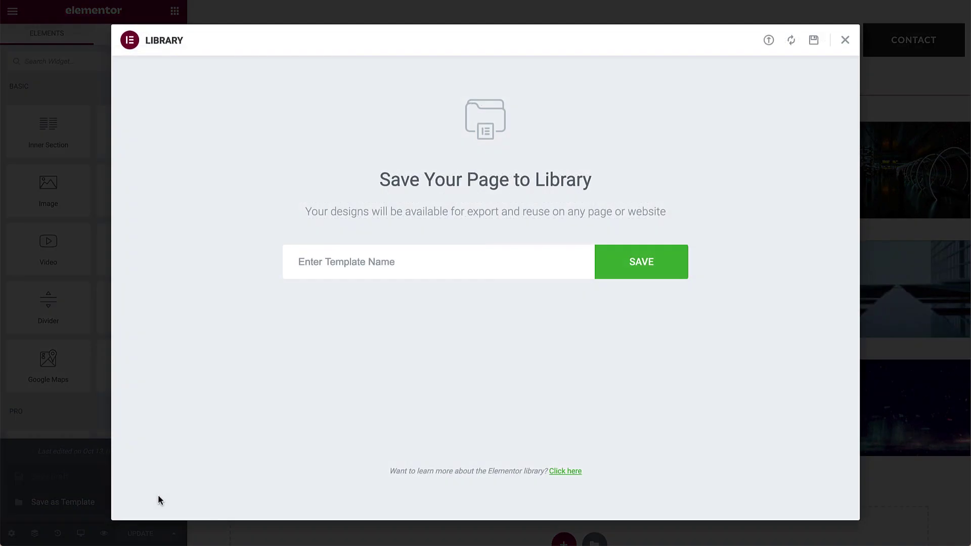